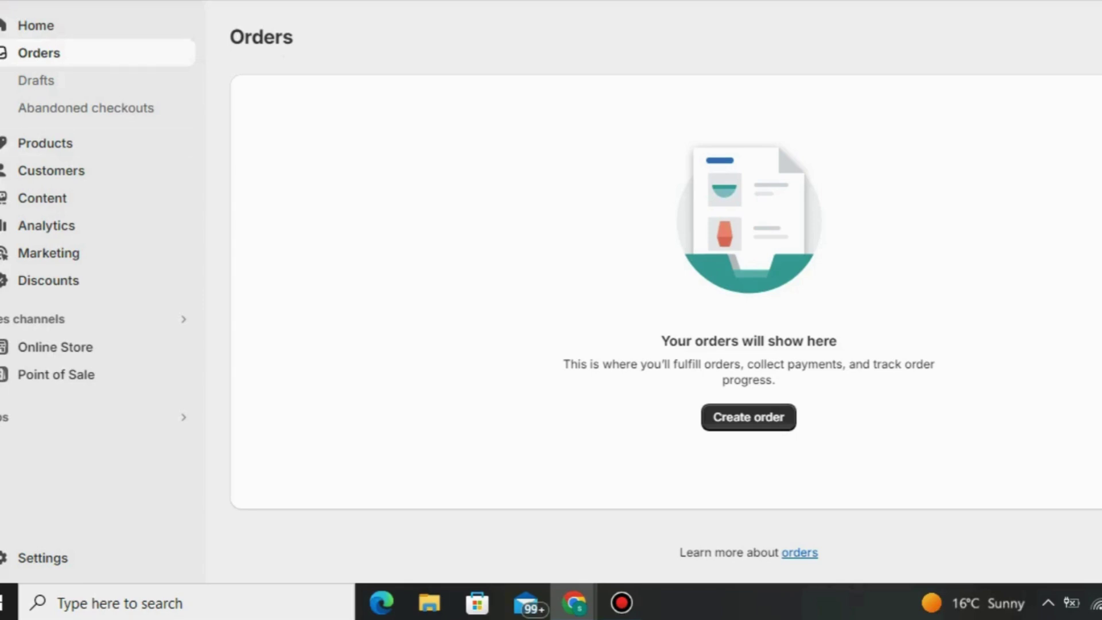
- Start a new product from the products list and look over the fields of its form
{"action": "left_click", "coordinate": [46, 143]}
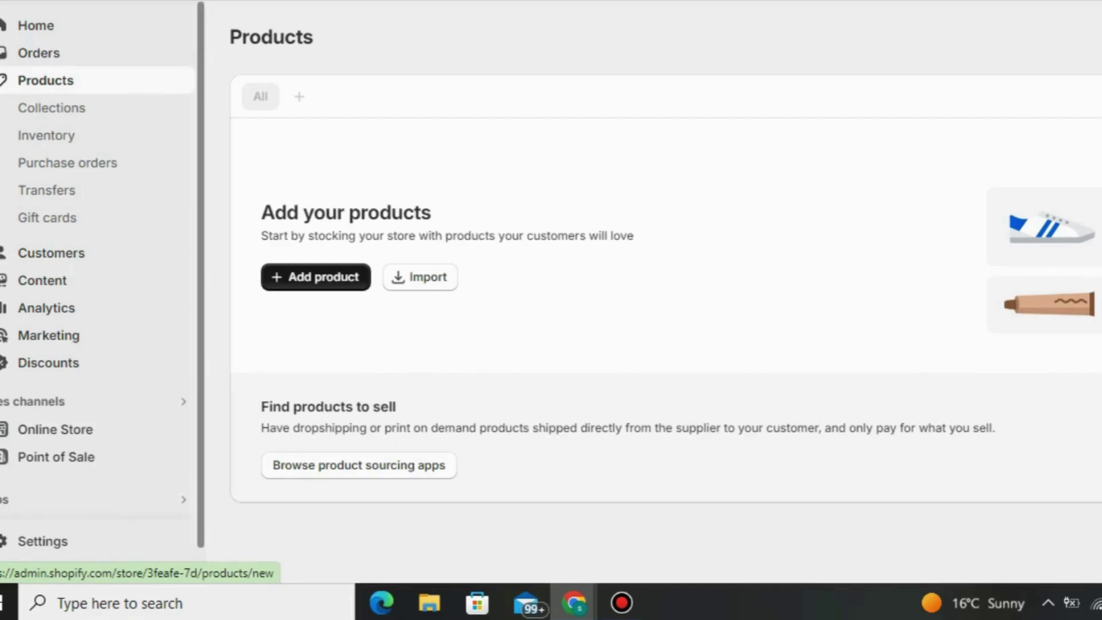
{"action": "left_click", "coordinate": [316, 277]}
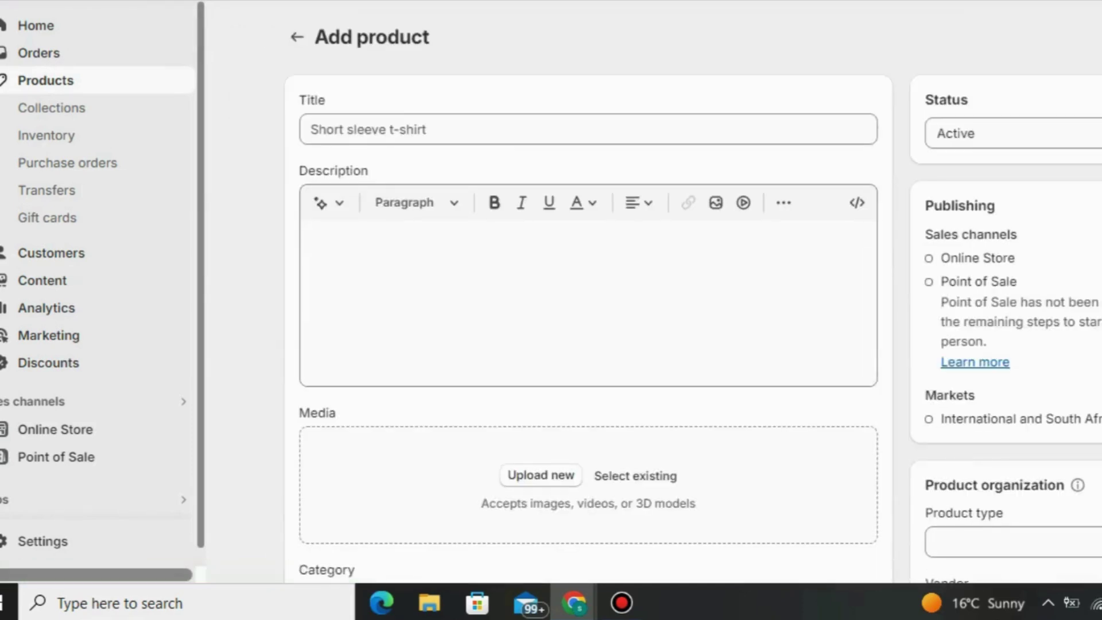
{"action": "scroll", "coordinate": [588, 301], "scroll_direction": "down", "scroll_amount": 4}
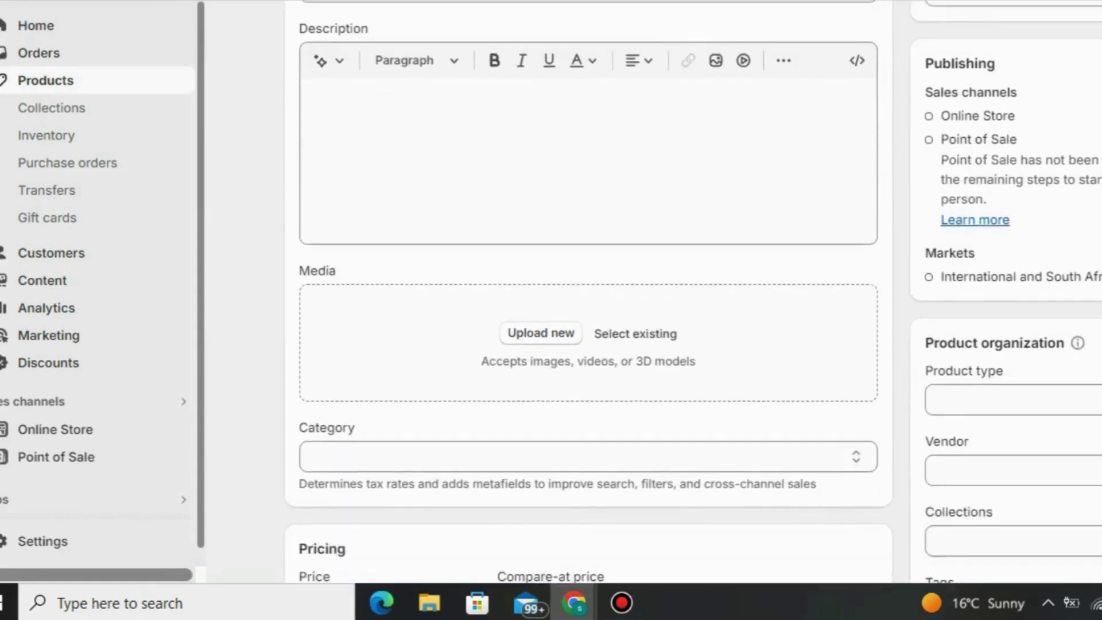
{"action": "scroll", "coordinate": [588, 302], "scroll_direction": "down", "scroll_amount": 1}
{"action": "triple_click", "coordinate": [1022, 168]}
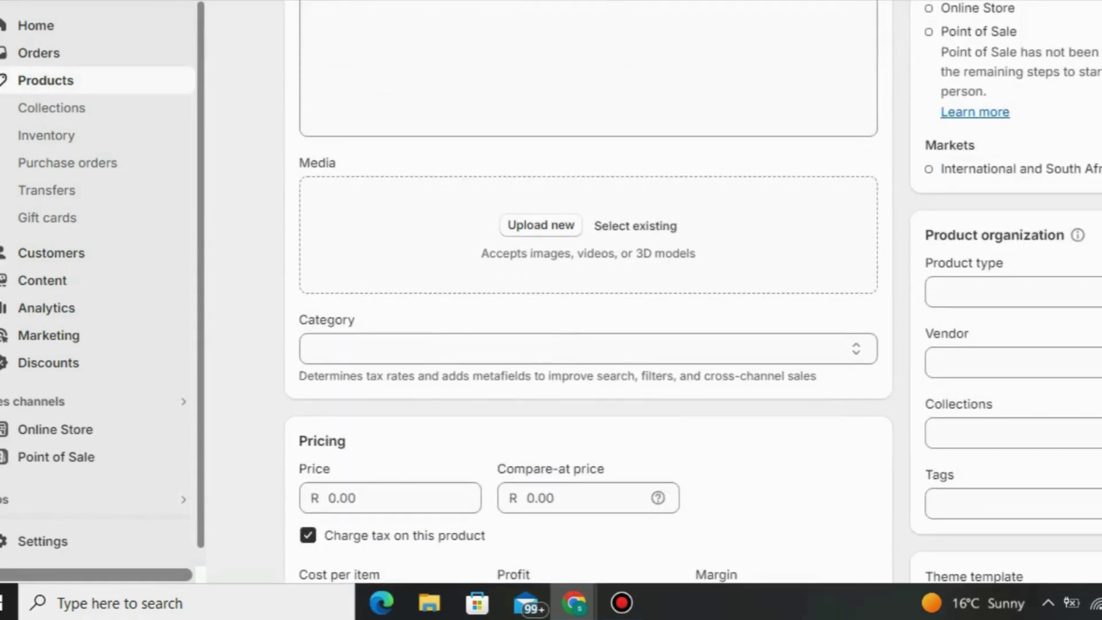
{"action": "scroll", "coordinate": [694, 293], "scroll_direction": "up", "scroll_amount": 1}
{"action": "scroll", "coordinate": [588, 287], "scroll_direction": "up", "scroll_amount": 5}
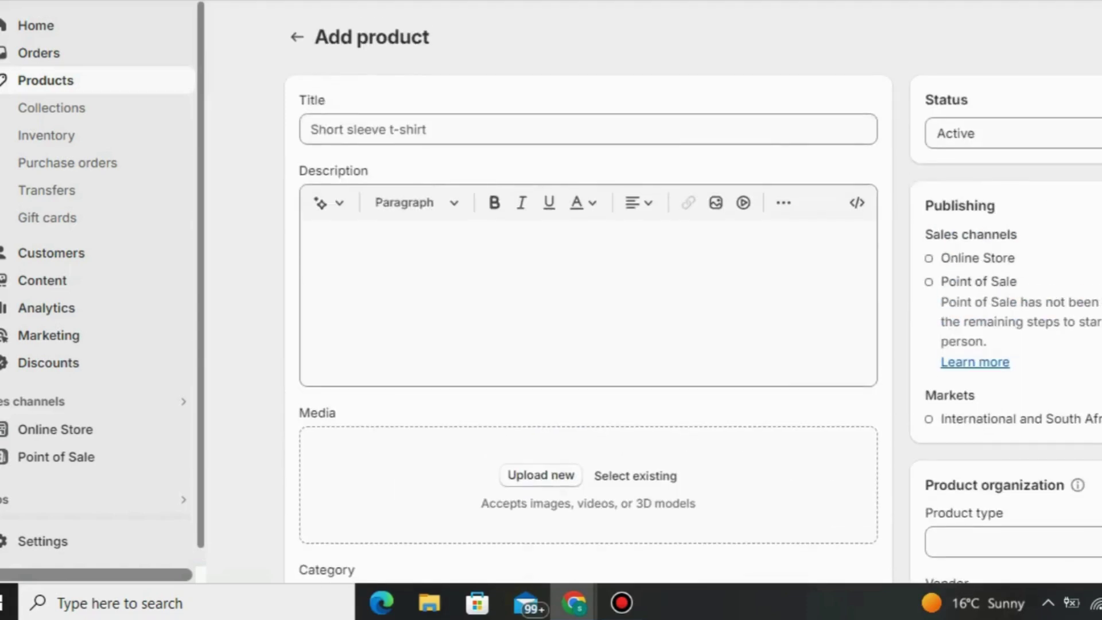
- Generate the product description from the keywords "t shirt for men" and keep the generated text
{"action": "left_click", "coordinate": [588, 130]}
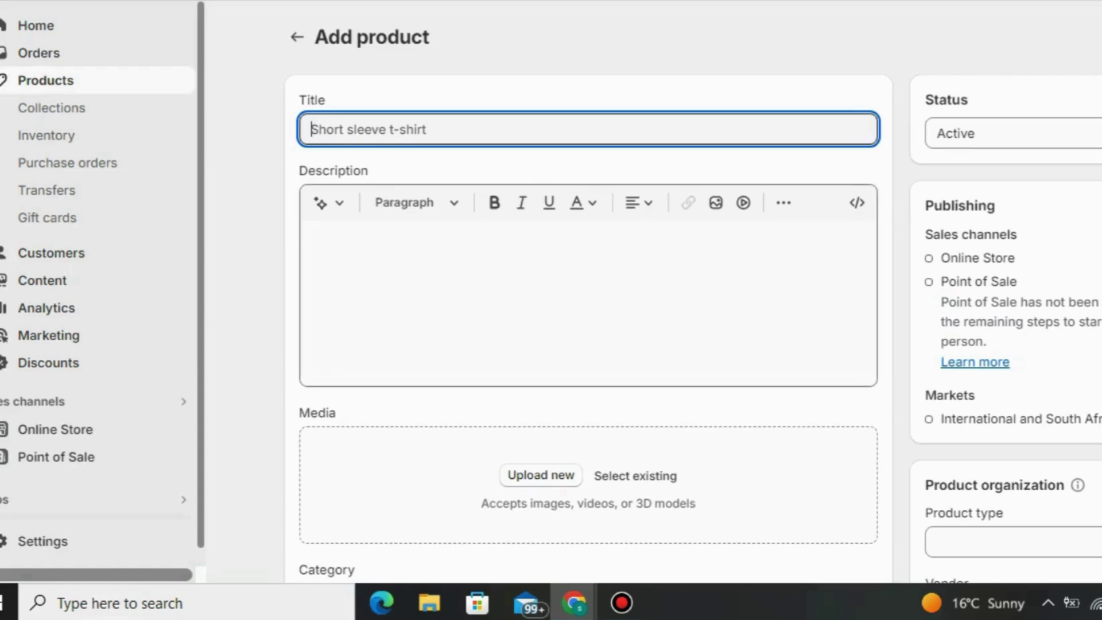
{"action": "left_click", "coordinate": [313, 239]}
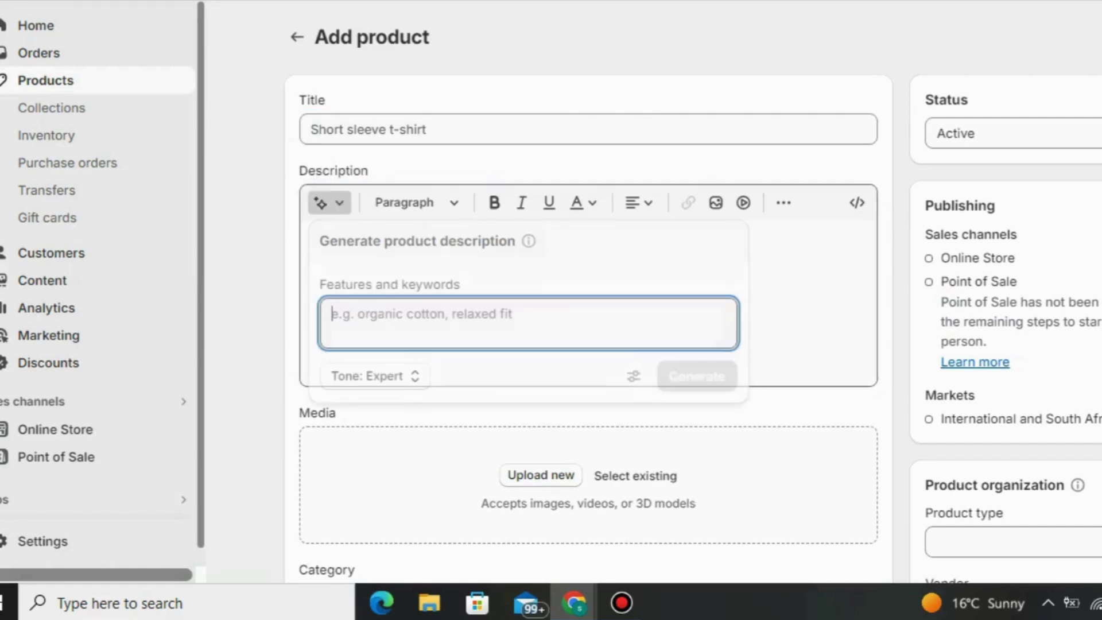
{"action": "left_click", "coordinate": [321, 202]}
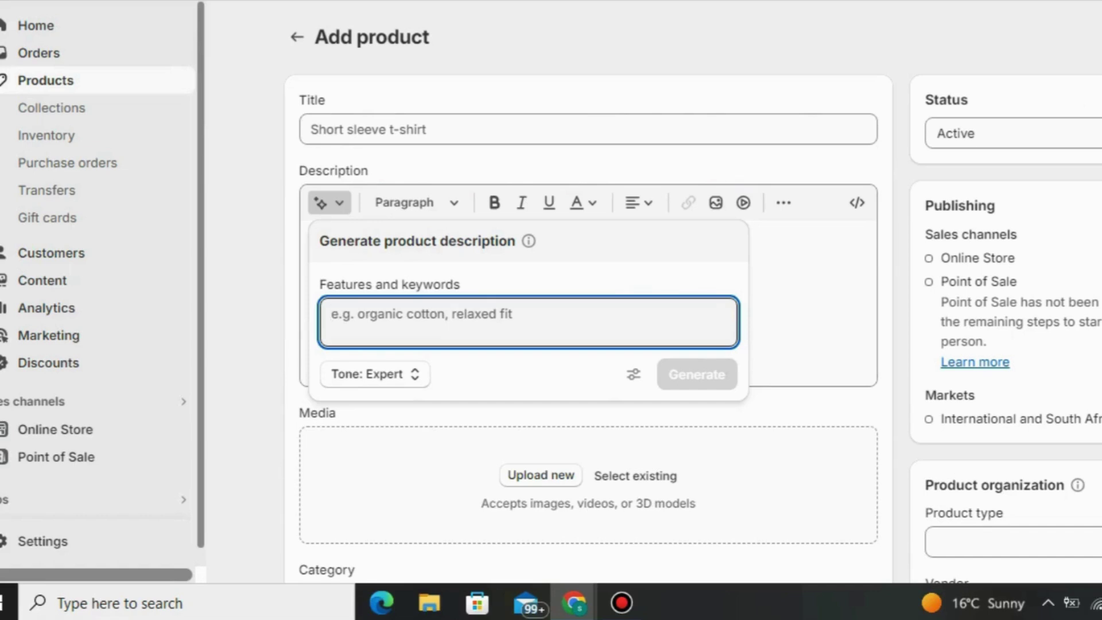
{"action": "type", "text": "t sh"}
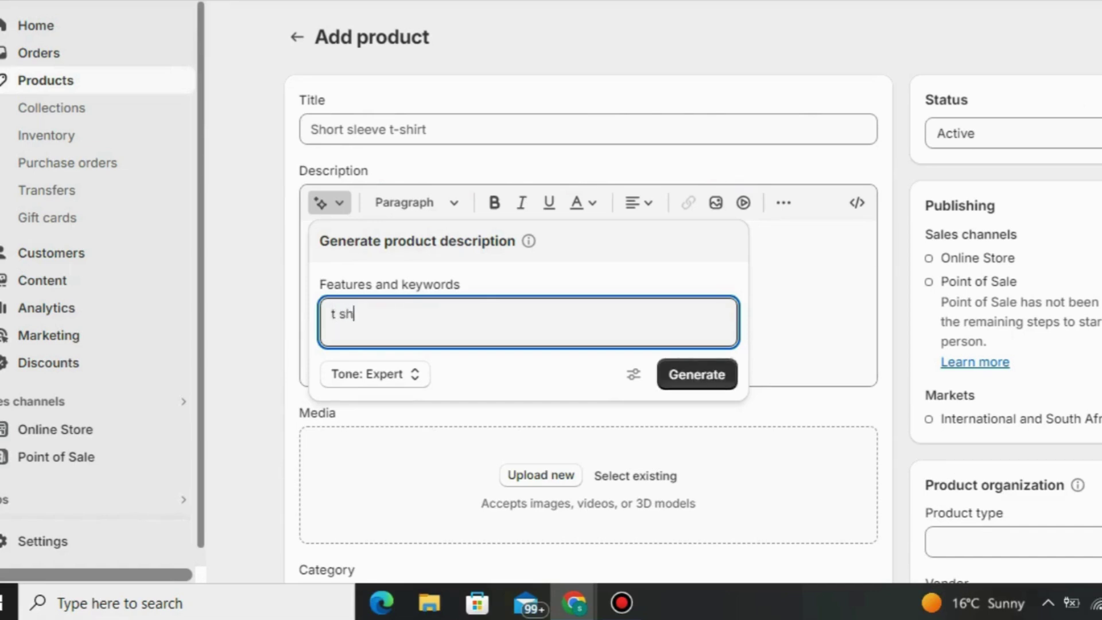
{"action": "type", "text": "irt for men"}
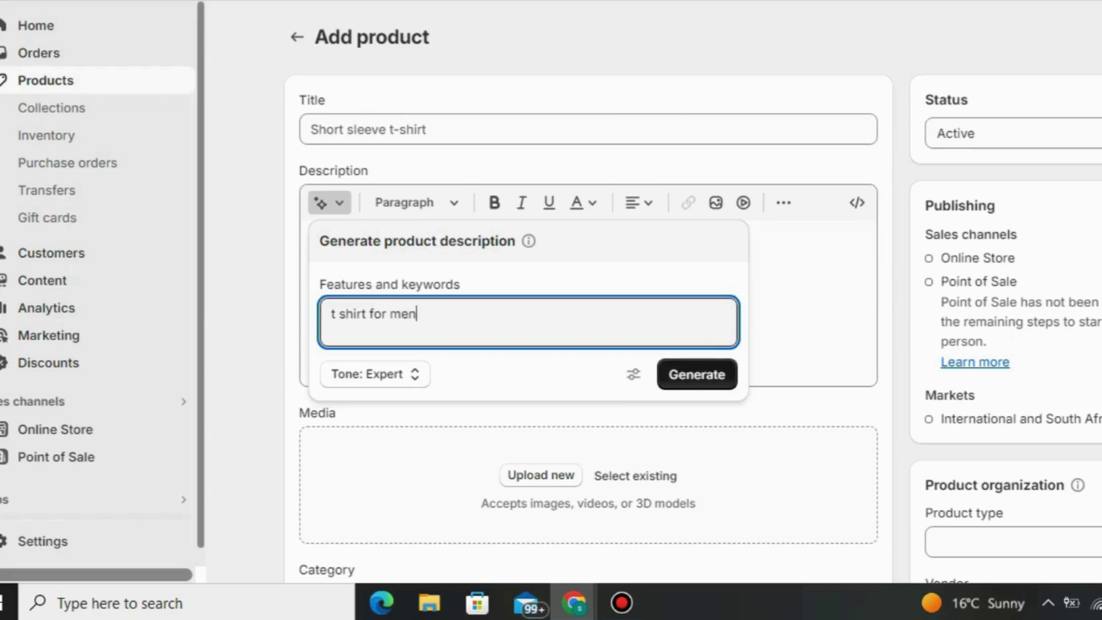
{"action": "left_click", "coordinate": [696, 374]}
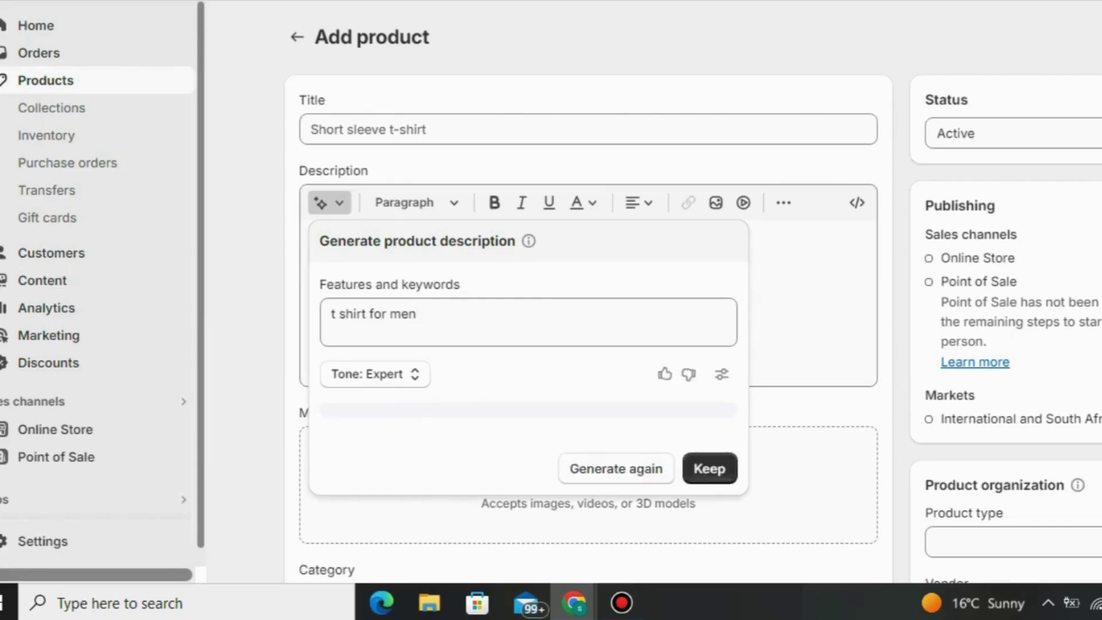
{"action": "scroll", "coordinate": [588, 321], "scroll_direction": "down", "scroll_amount": 1}
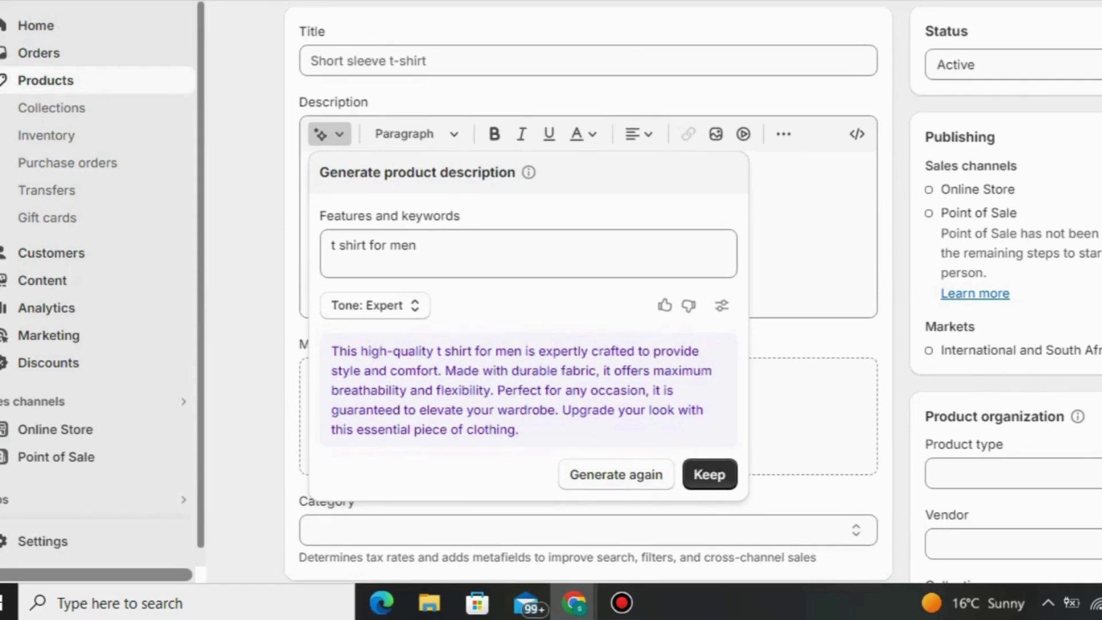
{"action": "left_click", "coordinate": [709, 475]}
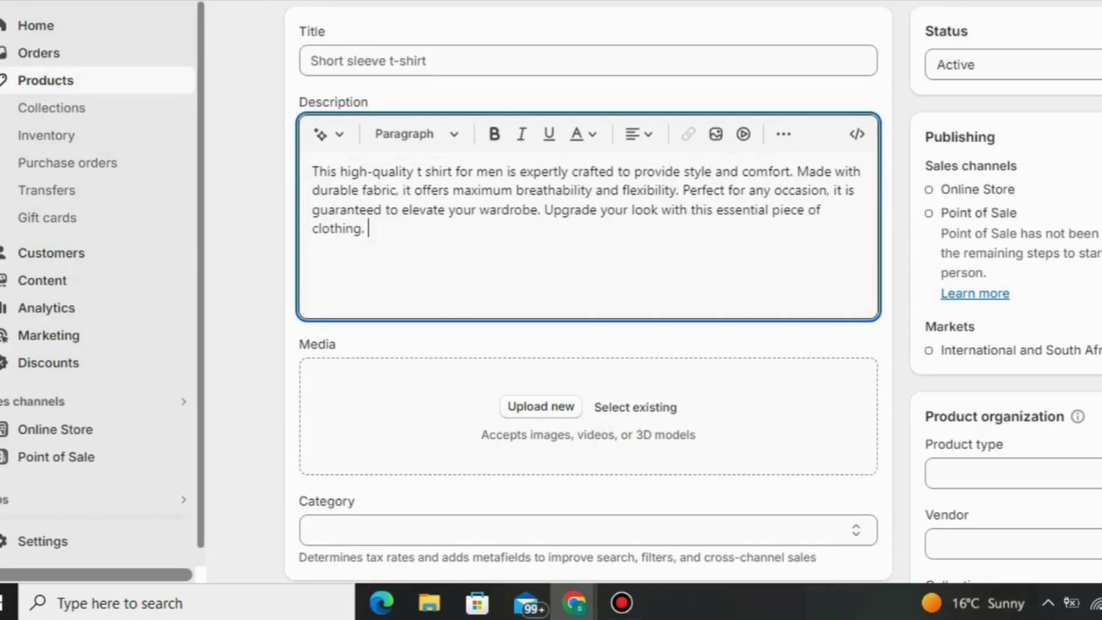
- Set the product's category to Apparel & Accessories
{"action": "scroll", "coordinate": [693, 292], "scroll_direction": "down", "scroll_amount": 2}
{"action": "scroll", "coordinate": [692, 291], "scroll_direction": "down", "scroll_amount": 3}
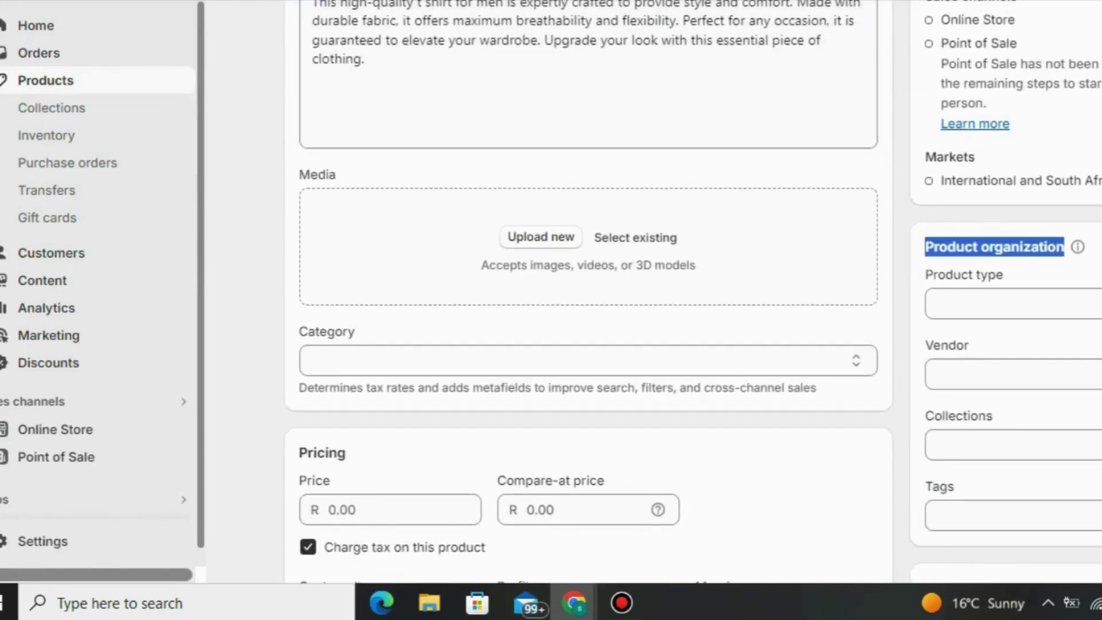
{"action": "scroll", "coordinate": [692, 292], "scroll_direction": "down", "scroll_amount": 2}
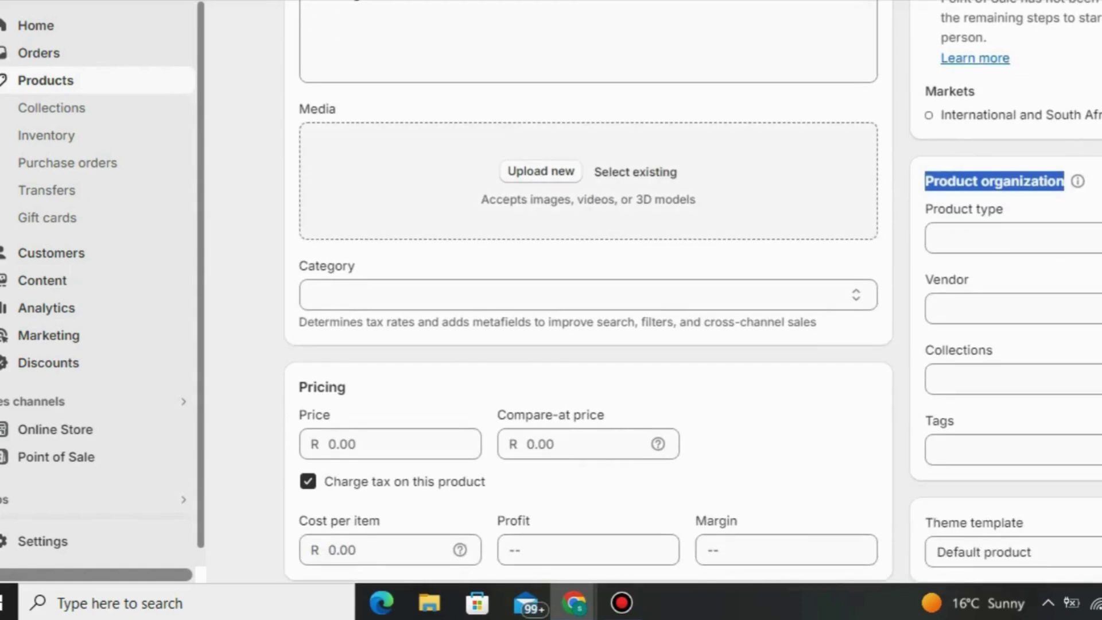
{"action": "left_click", "coordinate": [587, 295]}
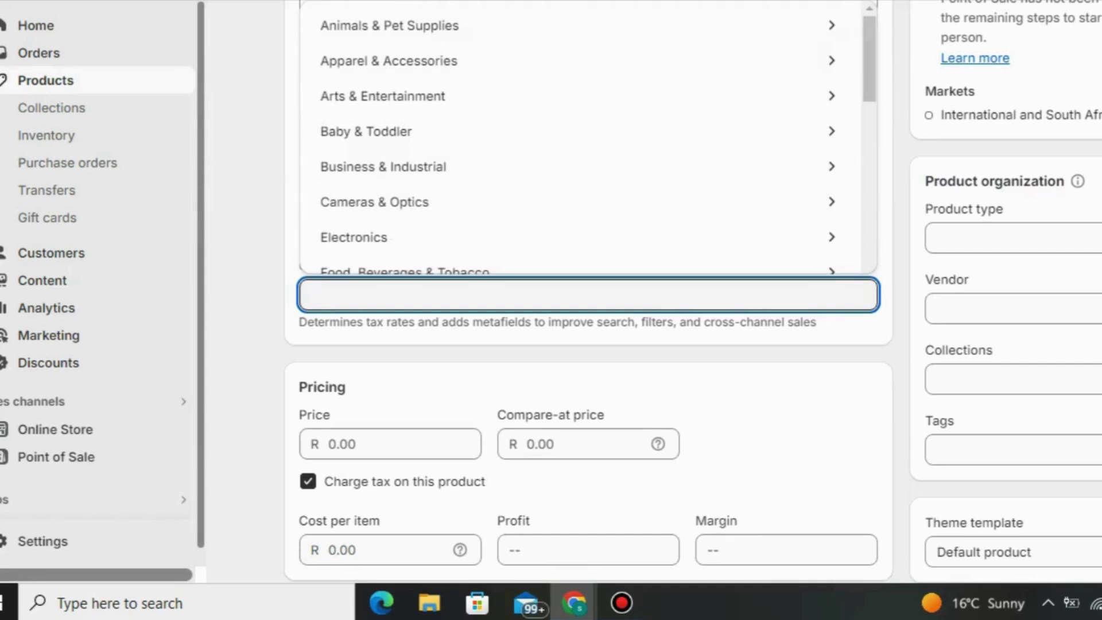
{"action": "left_click", "coordinate": [247, 172]}
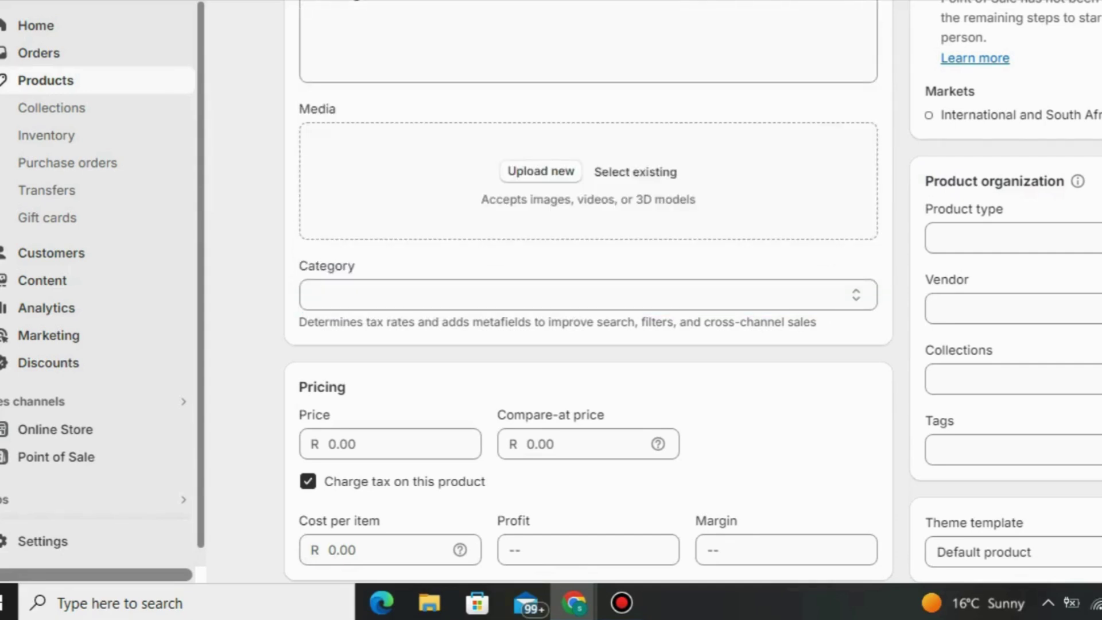
{"action": "left_click", "coordinate": [588, 295]}
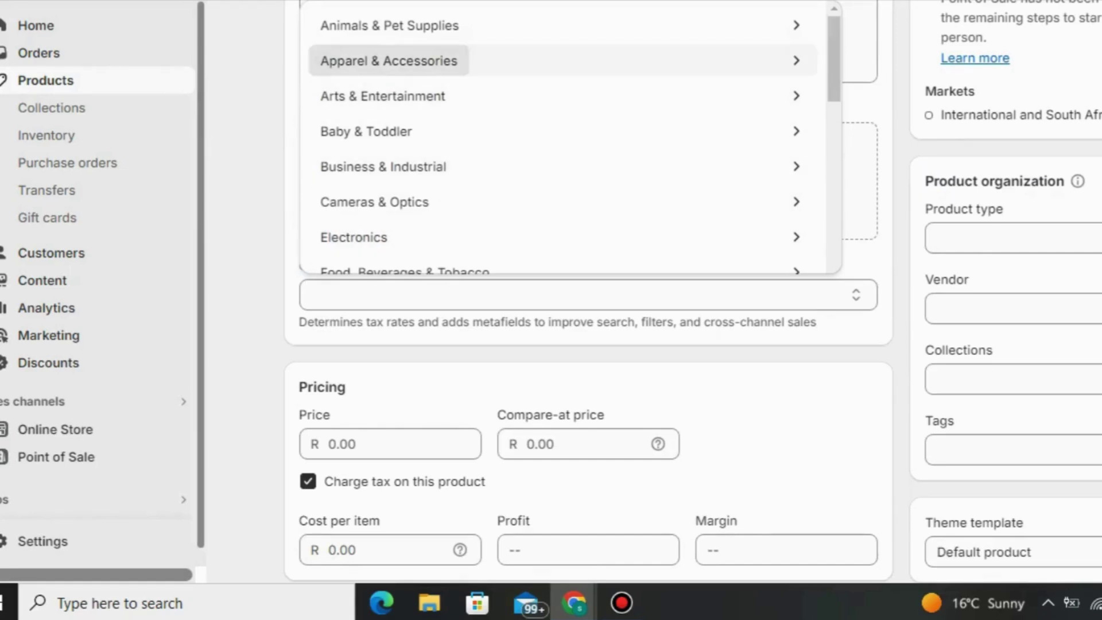
{"action": "left_click", "coordinate": [389, 61]}
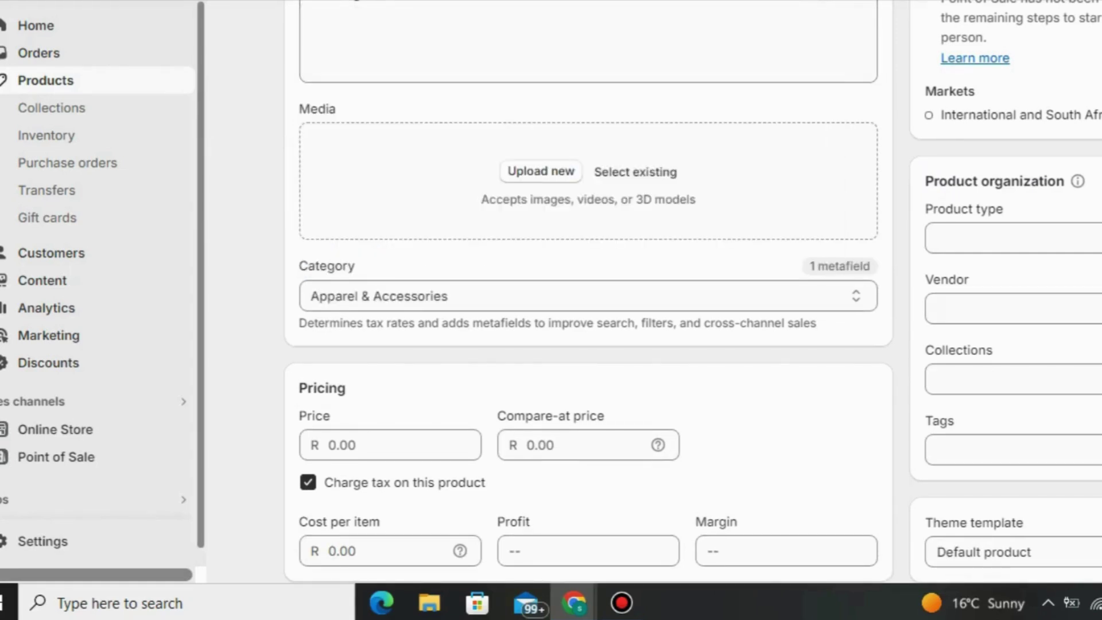
- Set the product's price to 45, the compare-at price to 65 and the cost per item to 23
{"action": "scroll", "coordinate": [588, 292], "scroll_direction": "down", "scroll_amount": 3}
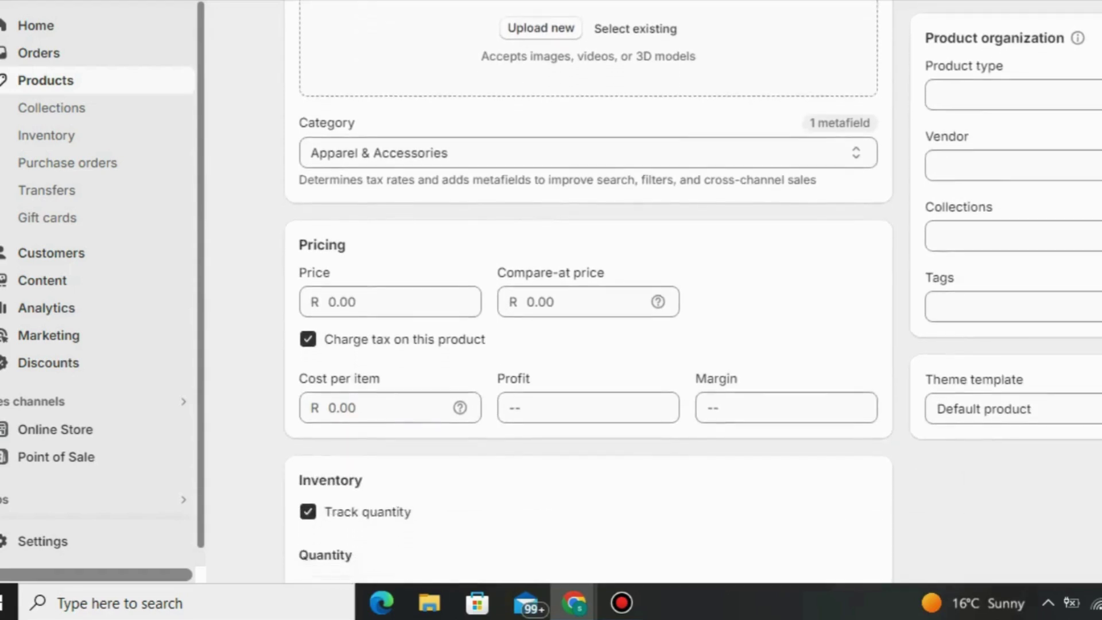
{"action": "scroll", "coordinate": [588, 291], "scroll_direction": "down", "scroll_amount": 1}
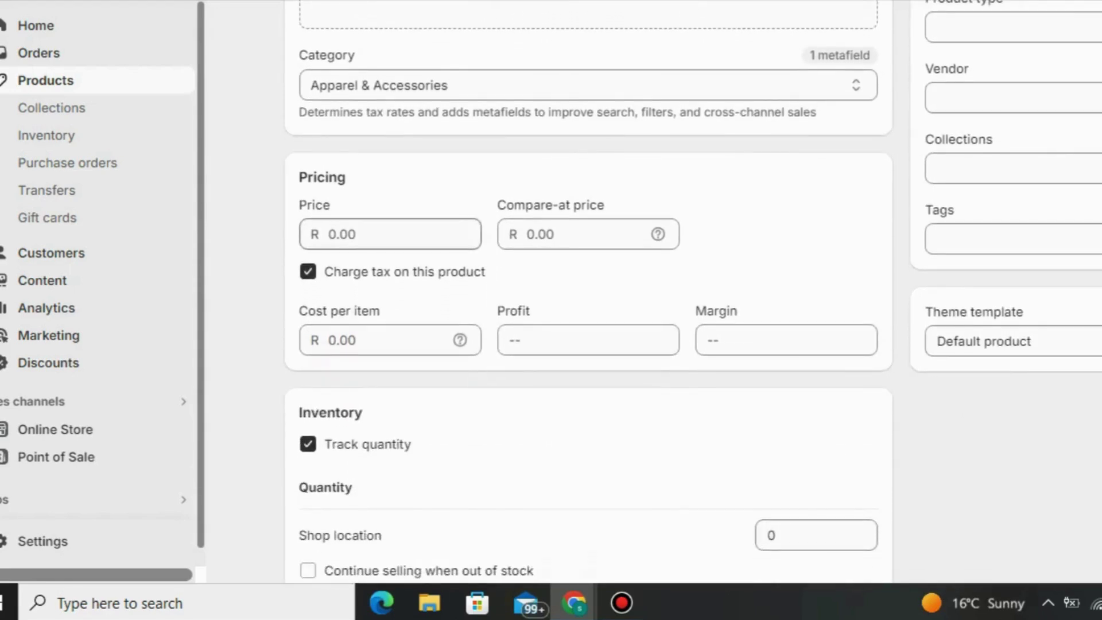
{"action": "left_click", "coordinate": [390, 234]}
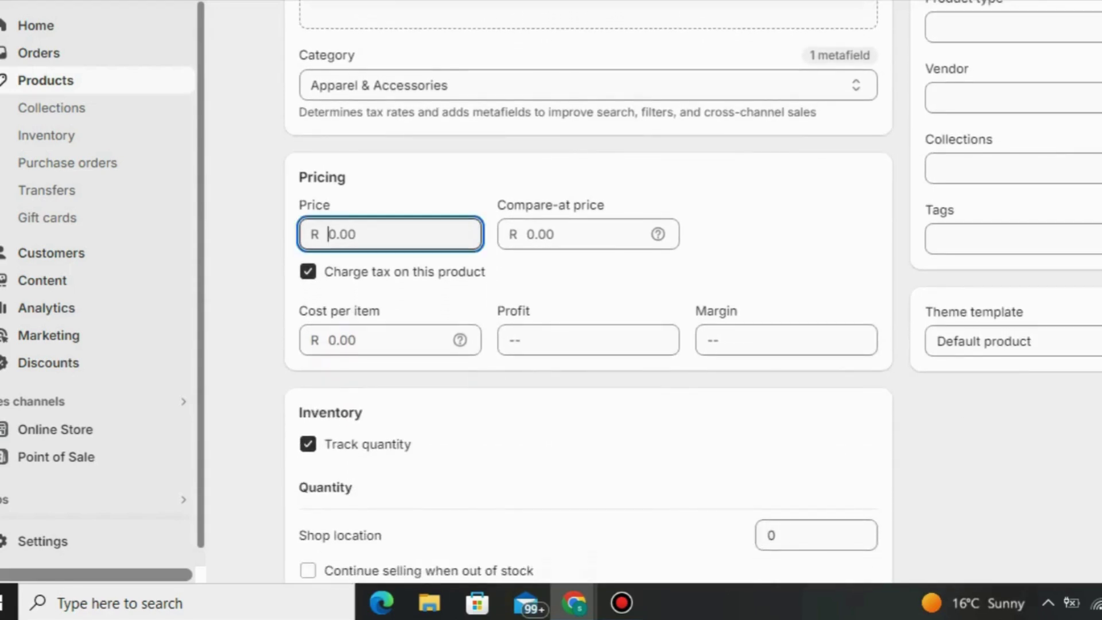
{"action": "type", "text": "45"}
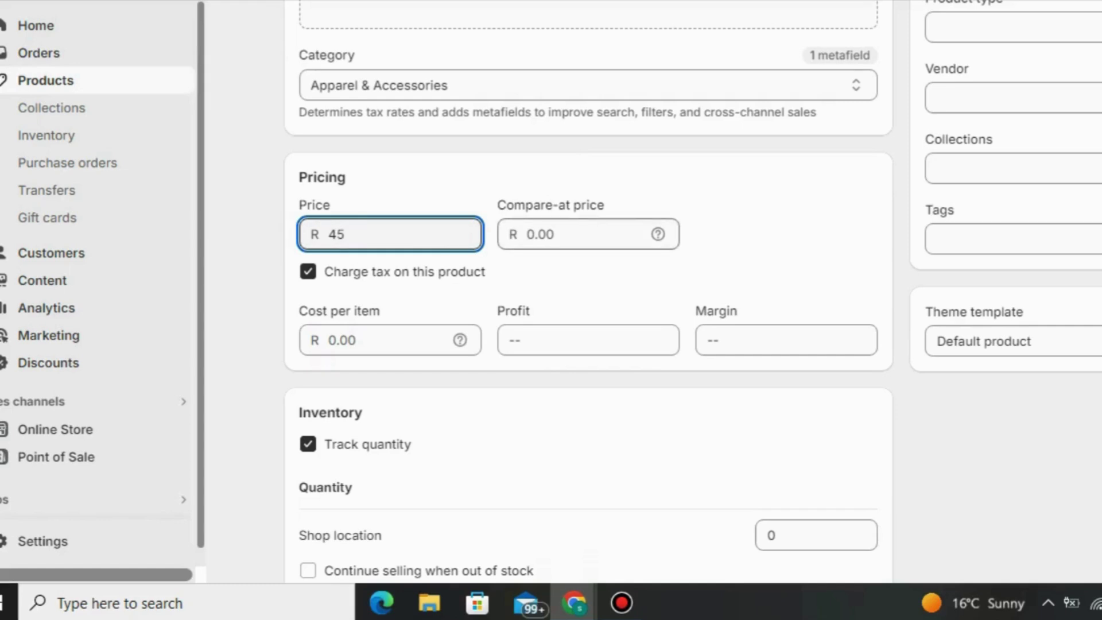
{"action": "left_click", "coordinate": [587, 234]}
{"action": "type", "text": "65"}
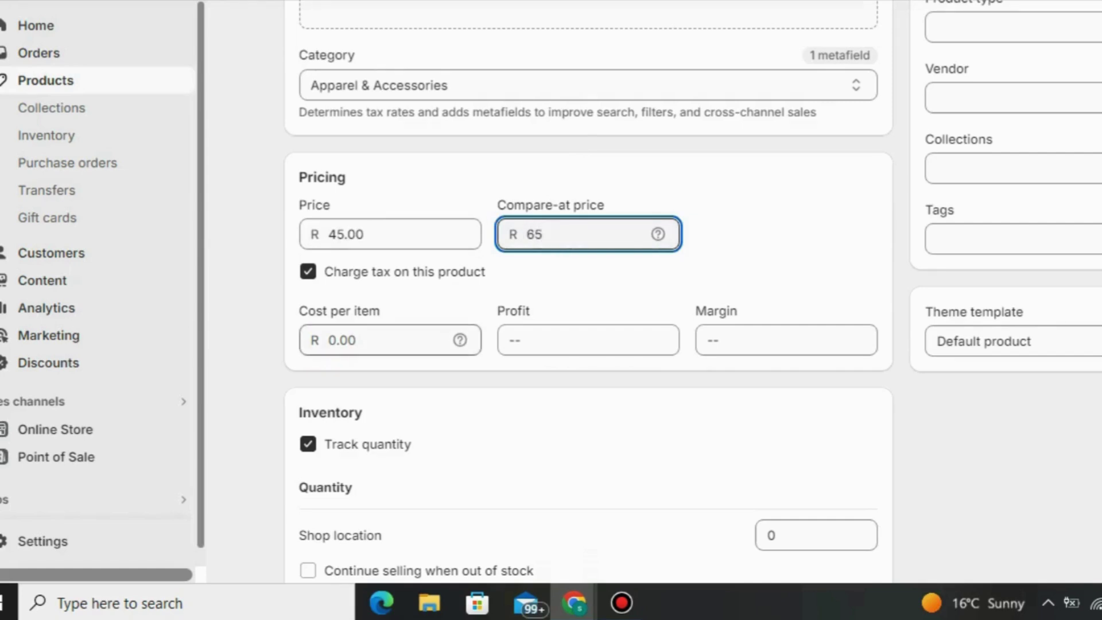
{"action": "key", "text": "Tab"}
{"action": "type", "text": "23"}
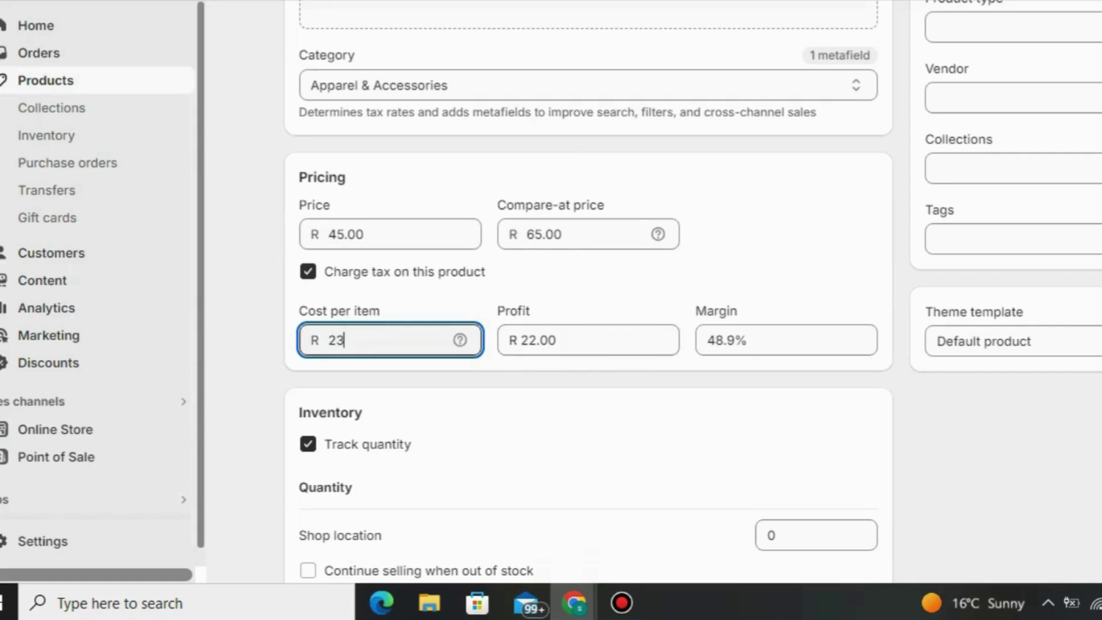
{"action": "triple_click", "coordinate": [974, 312]}
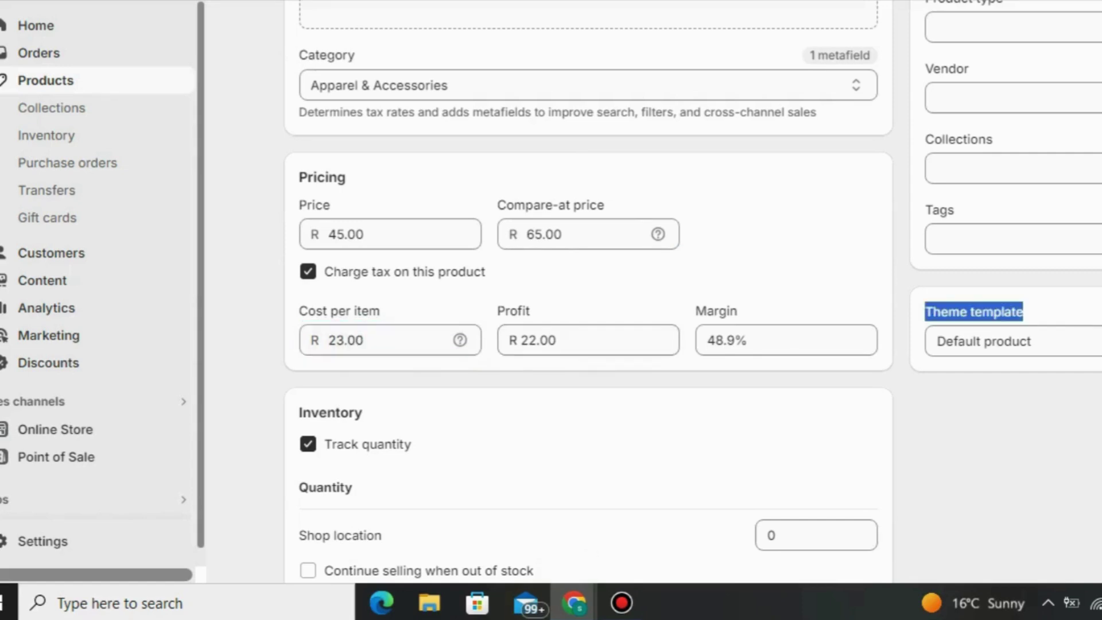
- Examine the product form's inventory, shipping, variants and category metafields sections
{"action": "scroll", "coordinate": [574, 287], "scroll_direction": "down", "scroll_amount": 2}
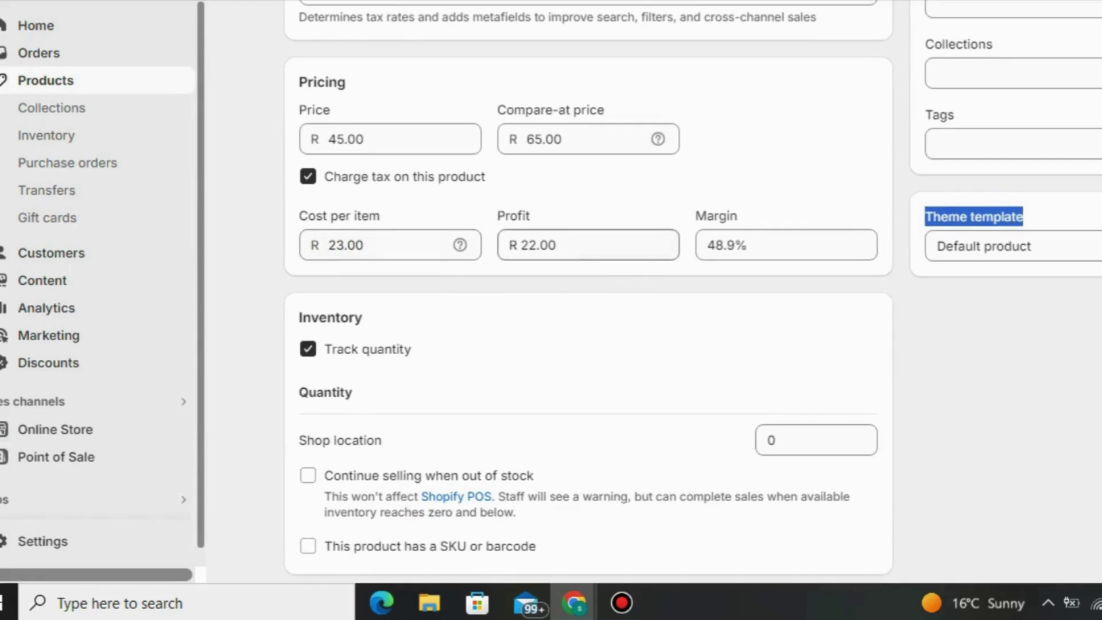
{"action": "left_click", "coordinate": [999, 321]}
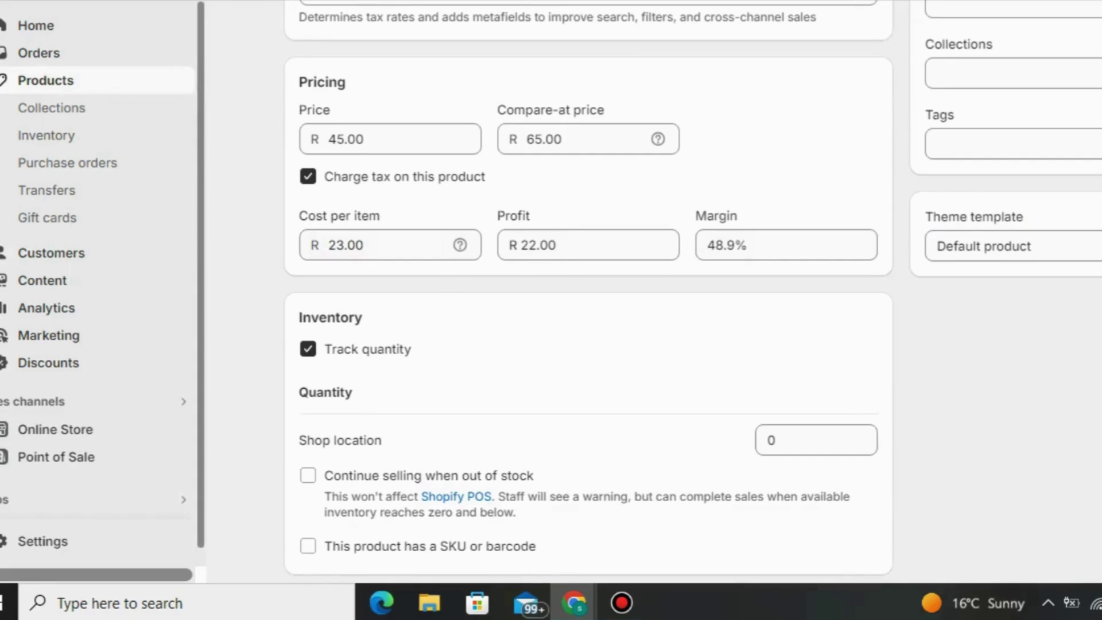
{"action": "scroll", "coordinate": [587, 287], "scroll_direction": "down", "scroll_amount": 1}
{"action": "scroll", "coordinate": [588, 287], "scroll_direction": "down", "scroll_amount": 8}
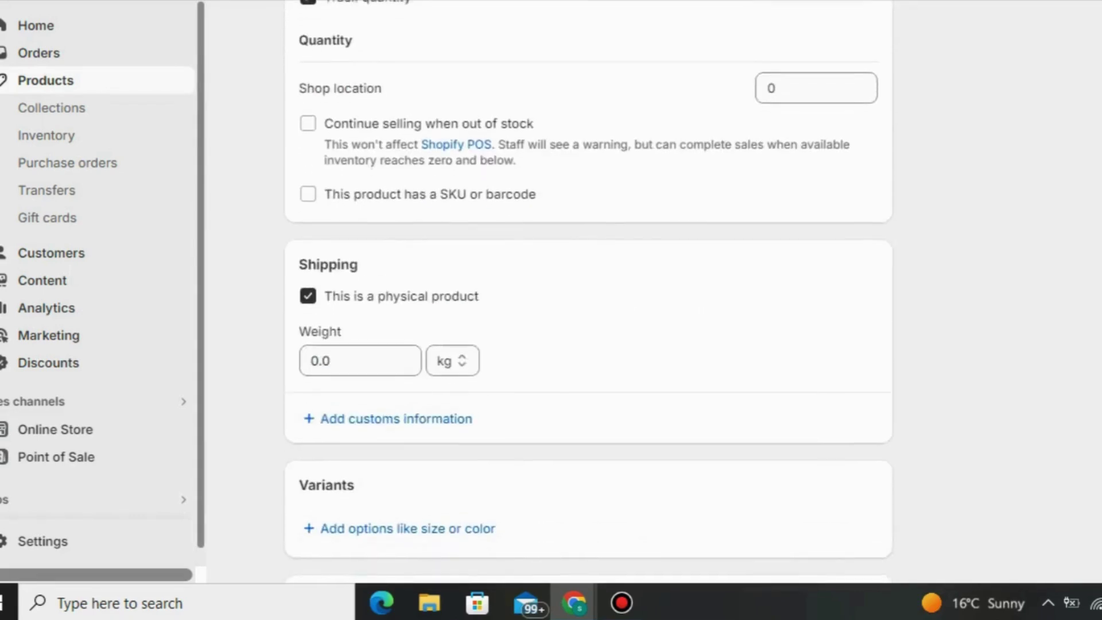
{"action": "scroll", "coordinate": [587, 287], "scroll_direction": "up", "scroll_amount": 1}
{"action": "scroll", "coordinate": [587, 287], "scroll_direction": "up", "scroll_amount": 1}
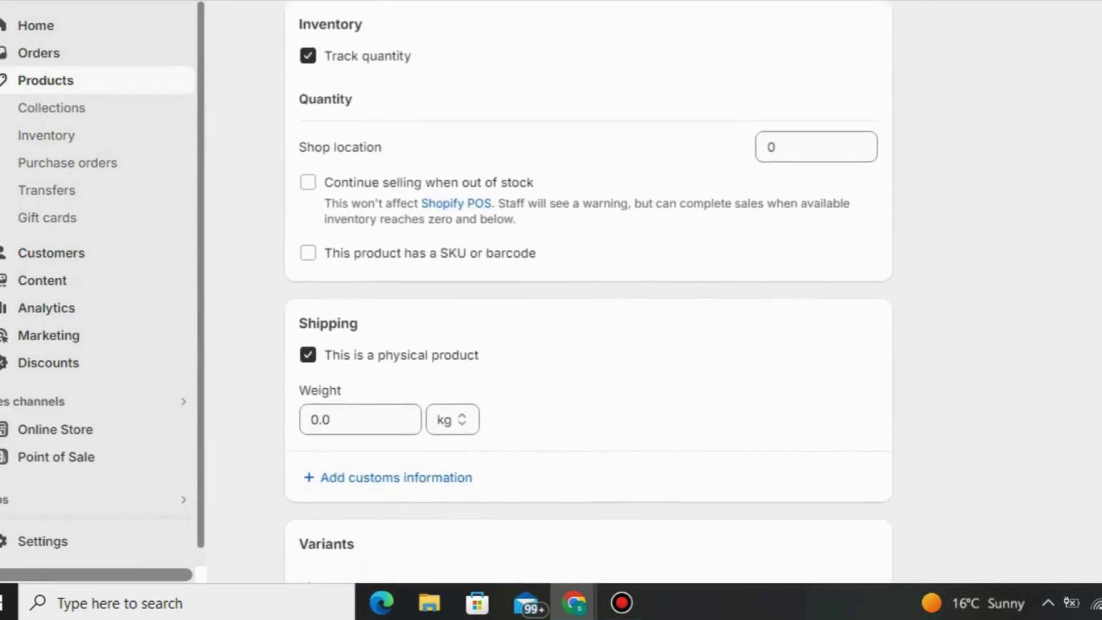
{"action": "scroll", "coordinate": [588, 287], "scroll_direction": "down", "scroll_amount": 2}
{"action": "scroll", "coordinate": [588, 287], "scroll_direction": "down", "scroll_amount": 6}
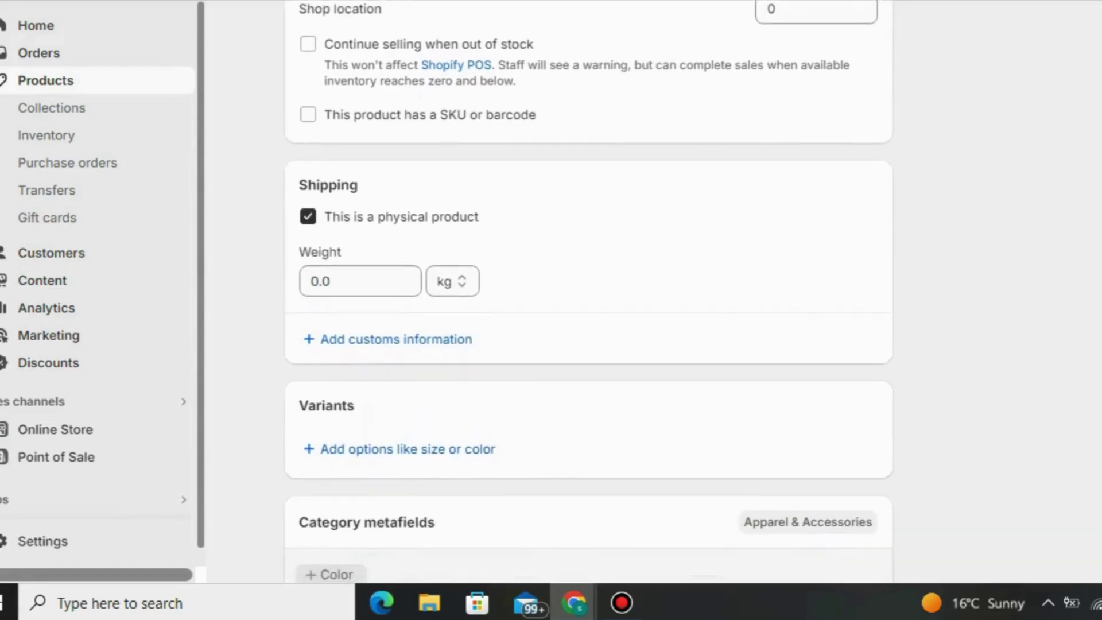
{"action": "scroll", "coordinate": [588, 287], "scroll_direction": "up", "scroll_amount": 1}
{"action": "scroll", "coordinate": [588, 287], "scroll_direction": "up", "scroll_amount": 18}
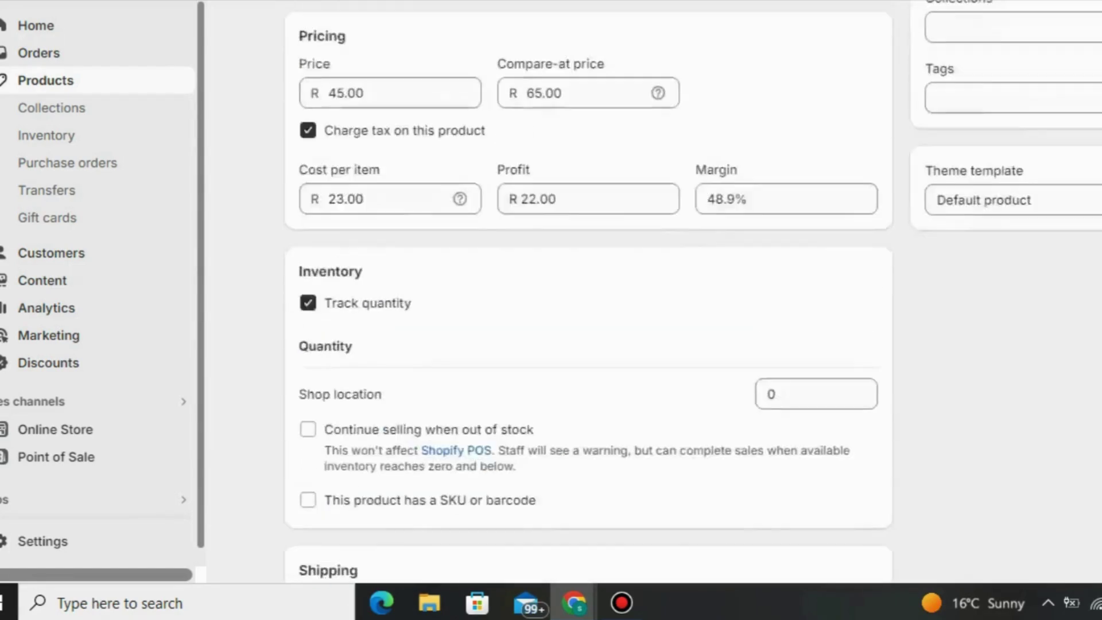
{"action": "scroll", "coordinate": [588, 287], "scroll_direction": "up", "scroll_amount": 3}
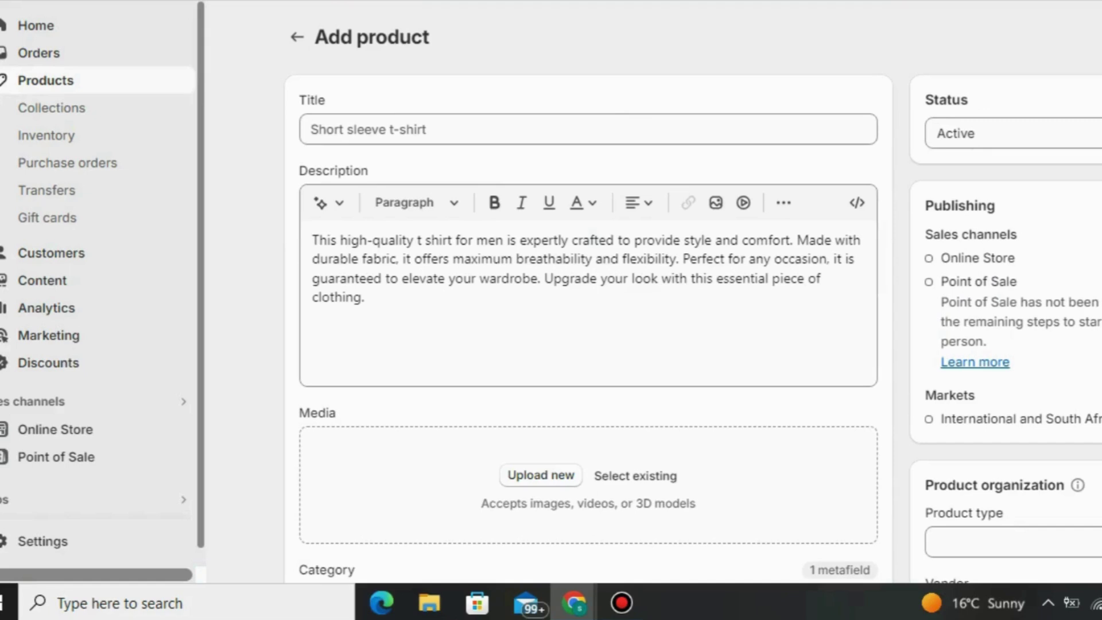
- Leave the product form for the products list and open the store's collections
{"action": "left_click", "coordinate": [46, 80]}
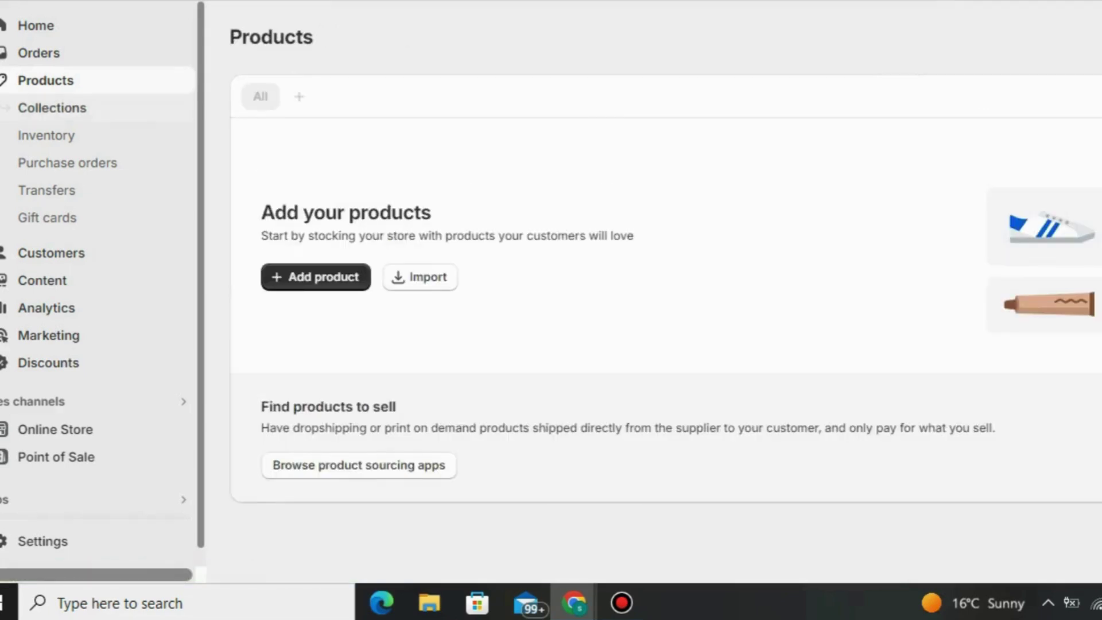
{"action": "left_click", "coordinate": [52, 108]}
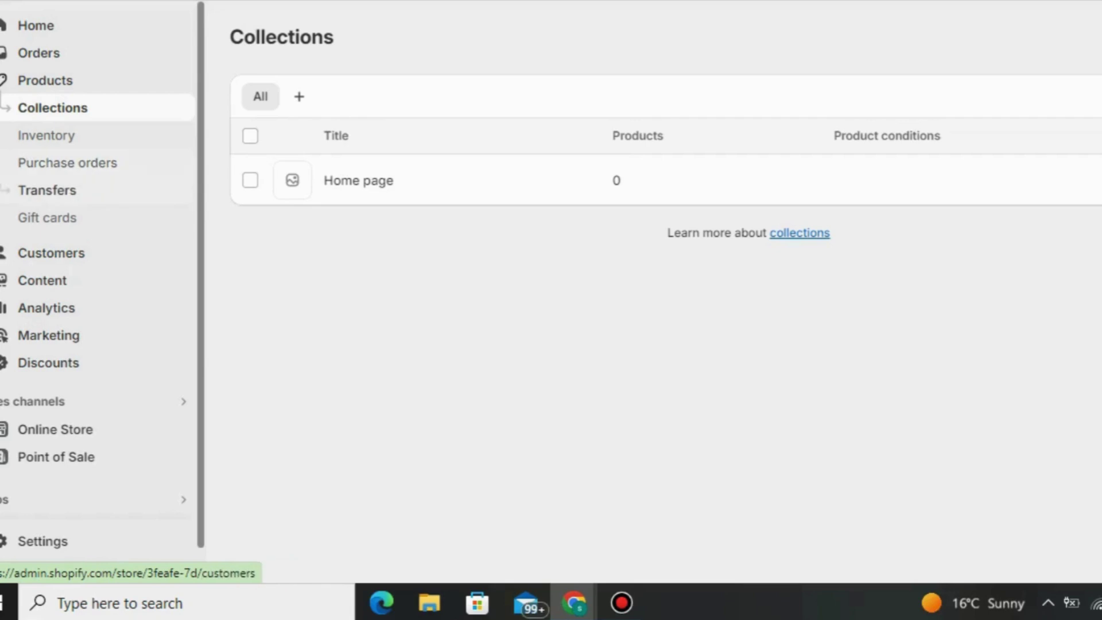
- View the store's Customers page and open the Content section's metaobjects
{"action": "left_click", "coordinate": [51, 253]}
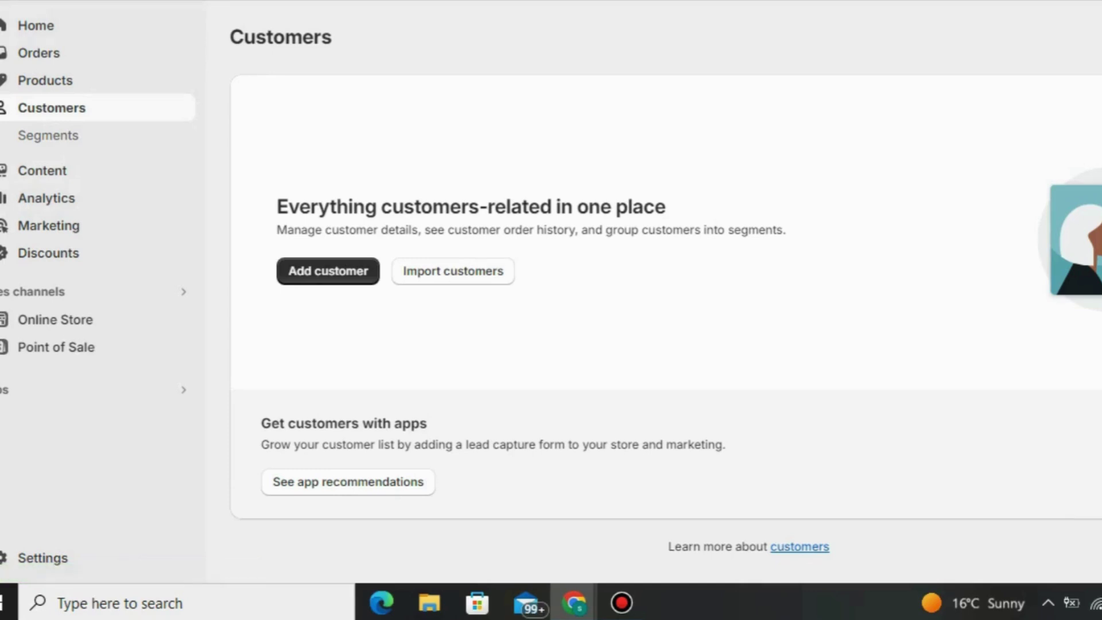
{"action": "left_click", "coordinate": [11, 171]}
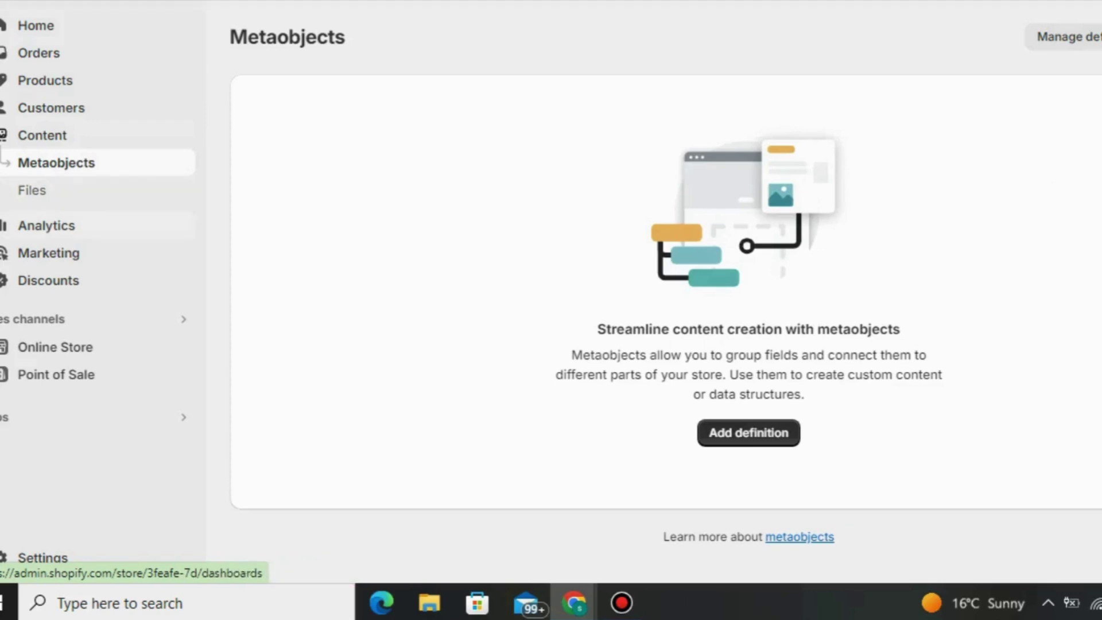
- Open the store's Analytics and examine the sales, sessions, conversion rate, orders, top selling products and customer cohort reports
{"action": "left_click", "coordinate": [12, 226]}
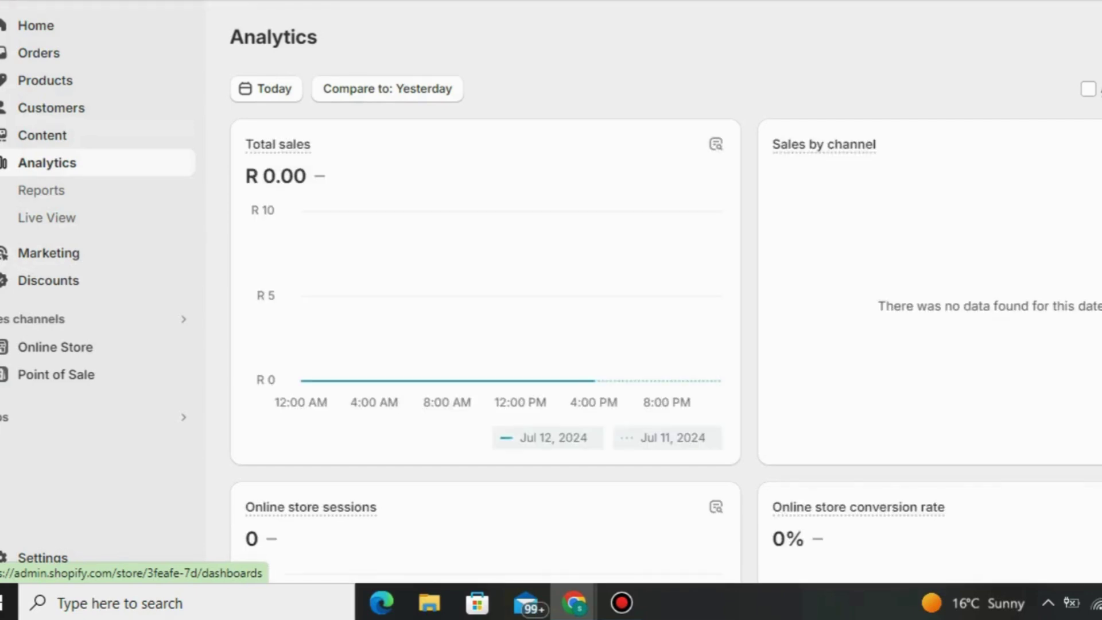
{"action": "scroll", "coordinate": [665, 302], "scroll_direction": "down", "scroll_amount": 1}
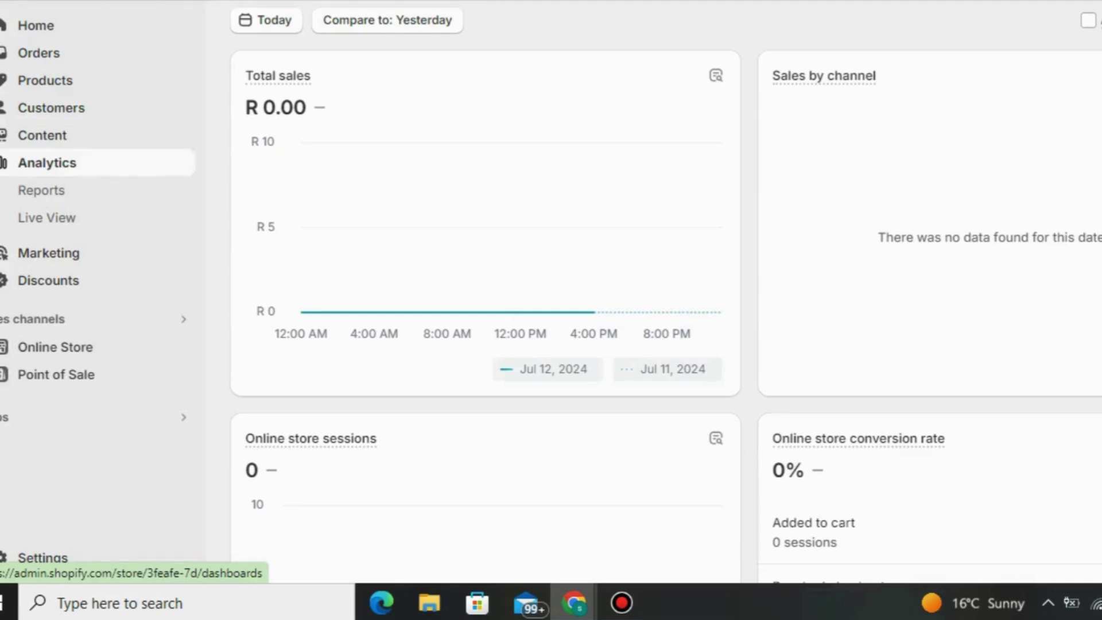
{"action": "scroll", "coordinate": [666, 304], "scroll_direction": "down", "scroll_amount": 1}
{"action": "scroll", "coordinate": [665, 292], "scroll_direction": "down", "scroll_amount": 4}
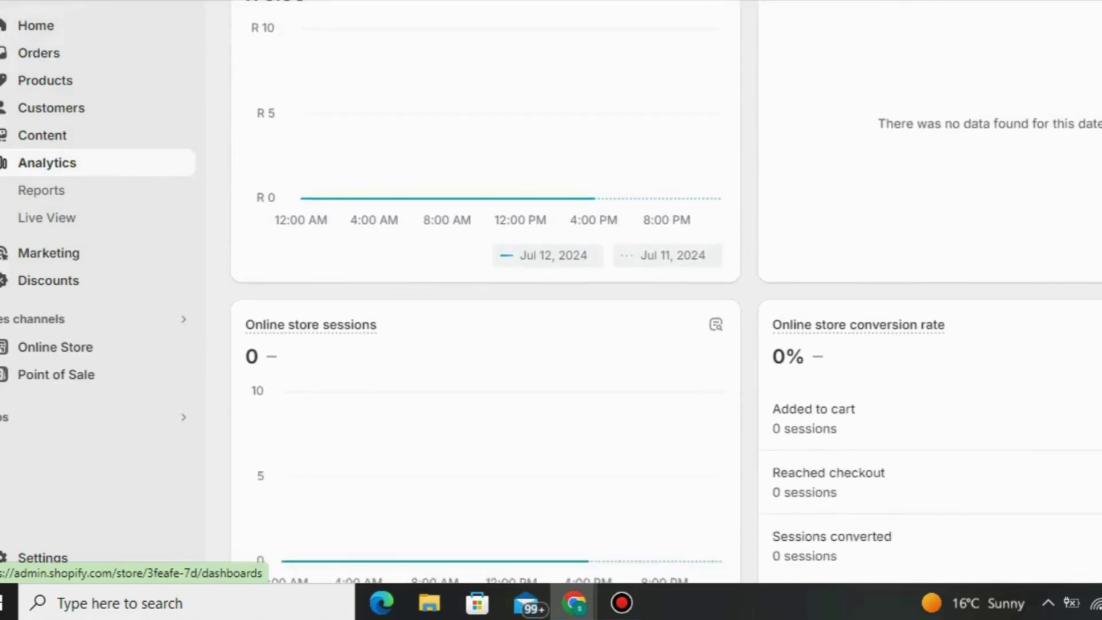
{"action": "scroll", "coordinate": [666, 298], "scroll_direction": "down", "scroll_amount": 1}
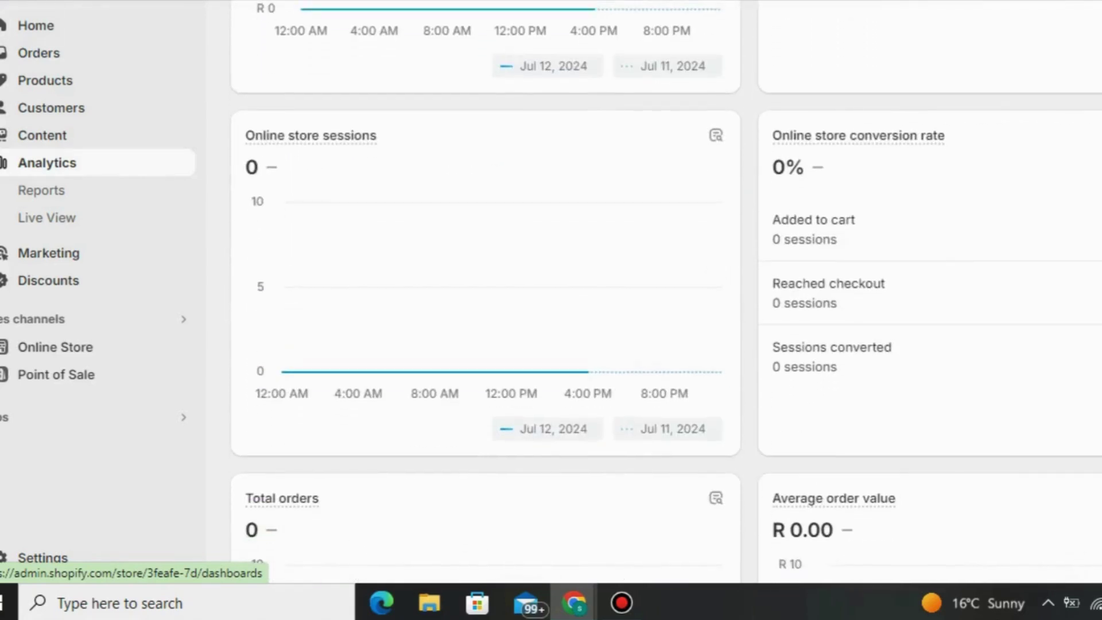
{"action": "scroll", "coordinate": [666, 299], "scroll_direction": "down", "scroll_amount": 3}
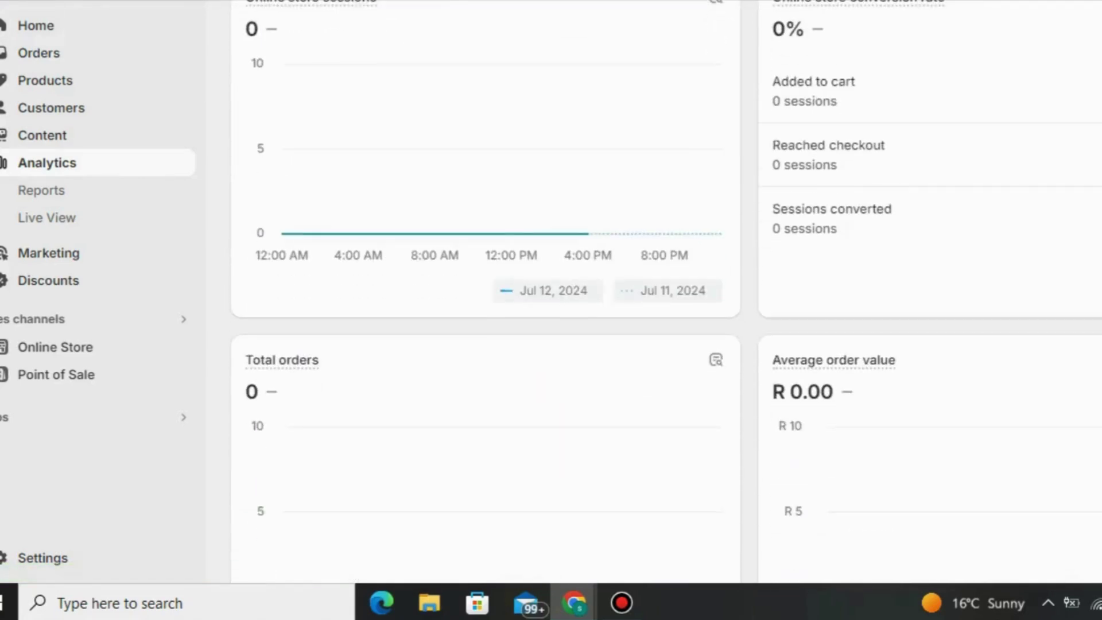
{"action": "scroll", "coordinate": [666, 292], "scroll_direction": "down", "scroll_amount": 2}
{"action": "scroll", "coordinate": [666, 293], "scroll_direction": "down", "scroll_amount": 5}
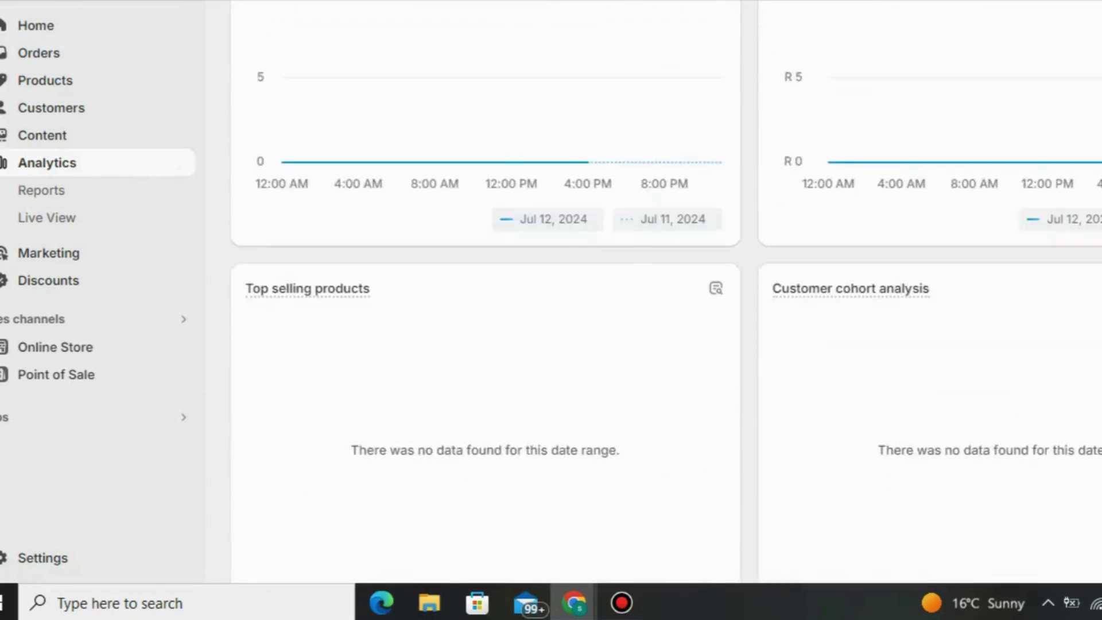
{"action": "scroll", "coordinate": [665, 293], "scroll_direction": "down", "scroll_amount": 2}
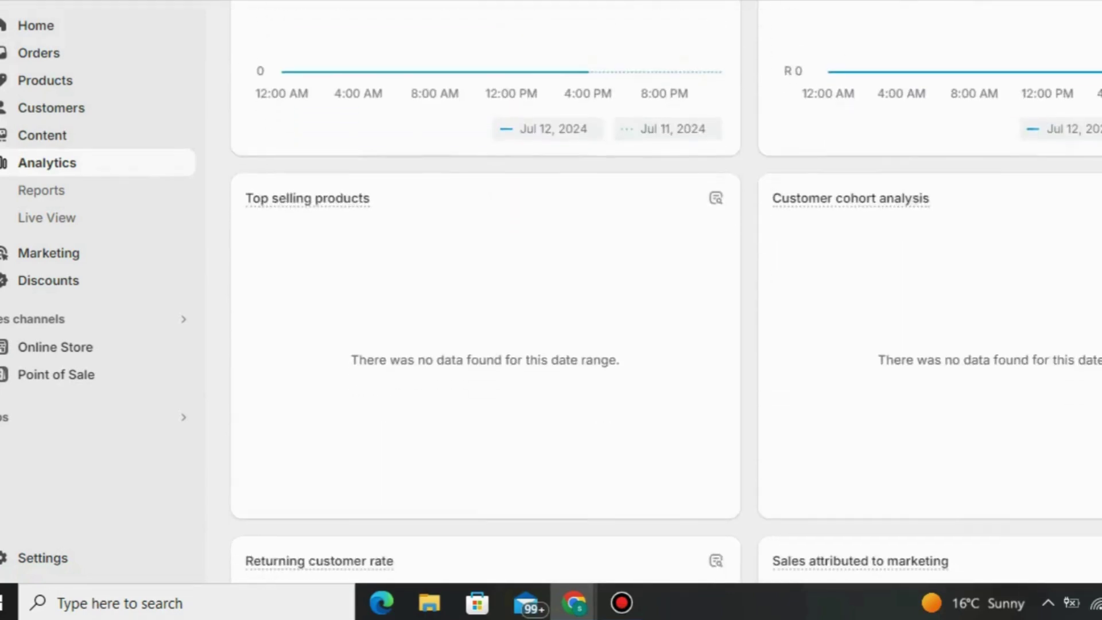
{"action": "mouse_move", "coordinate": [308, 174]}
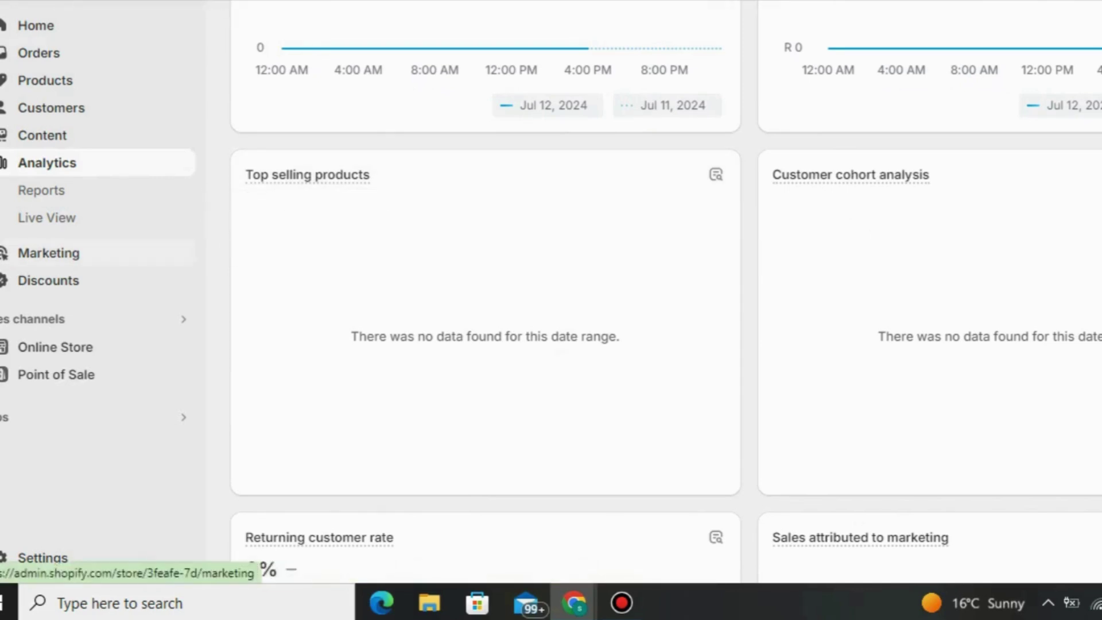
- Open the Marketing overview and examine its metrics, including sales and orders attributed to marketing, and the top marketing channels
{"action": "left_click", "coordinate": [49, 253]}
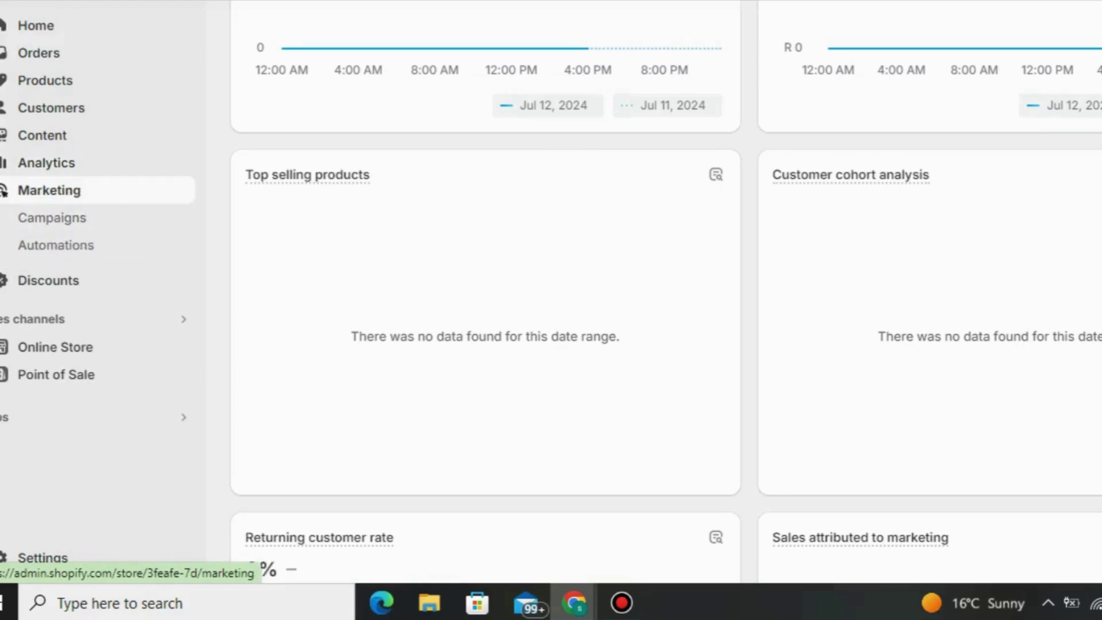
{"action": "left_click", "coordinate": [4, 193]}
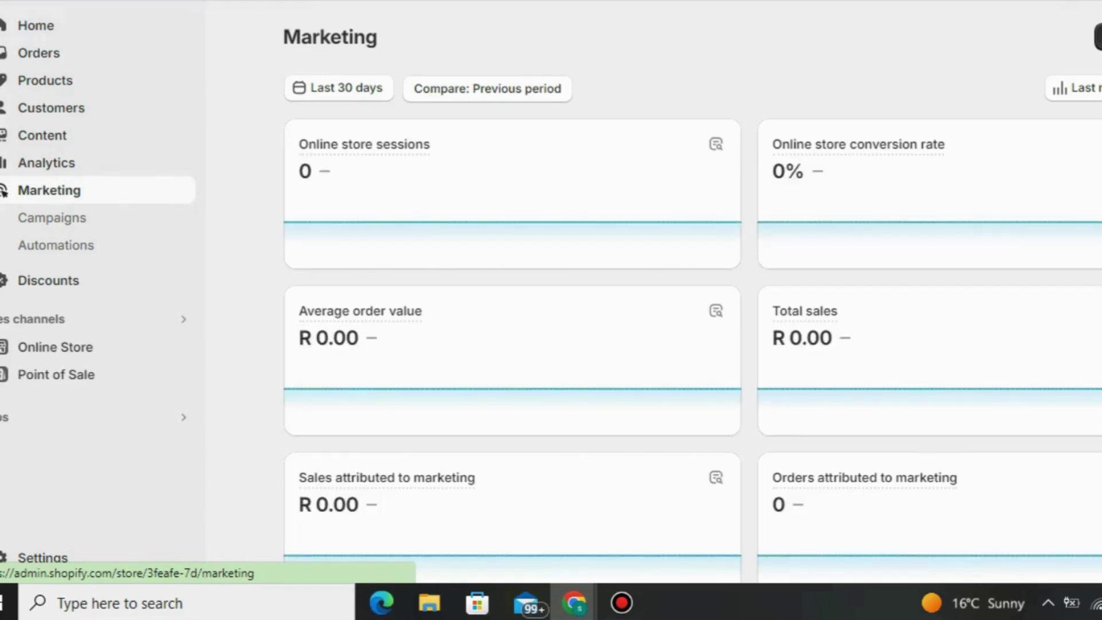
{"action": "scroll", "coordinate": [4, 193], "scroll_direction": "down", "scroll_amount": 4}
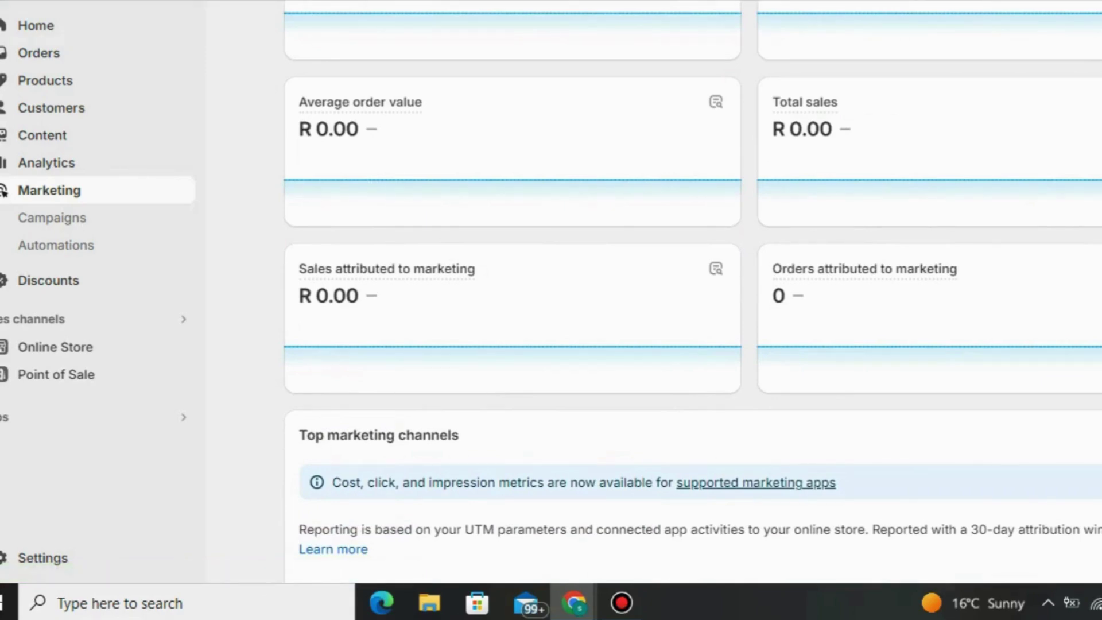
{"action": "left_click_drag", "start_coordinate": [299, 268], "coordinate": [957, 269]}
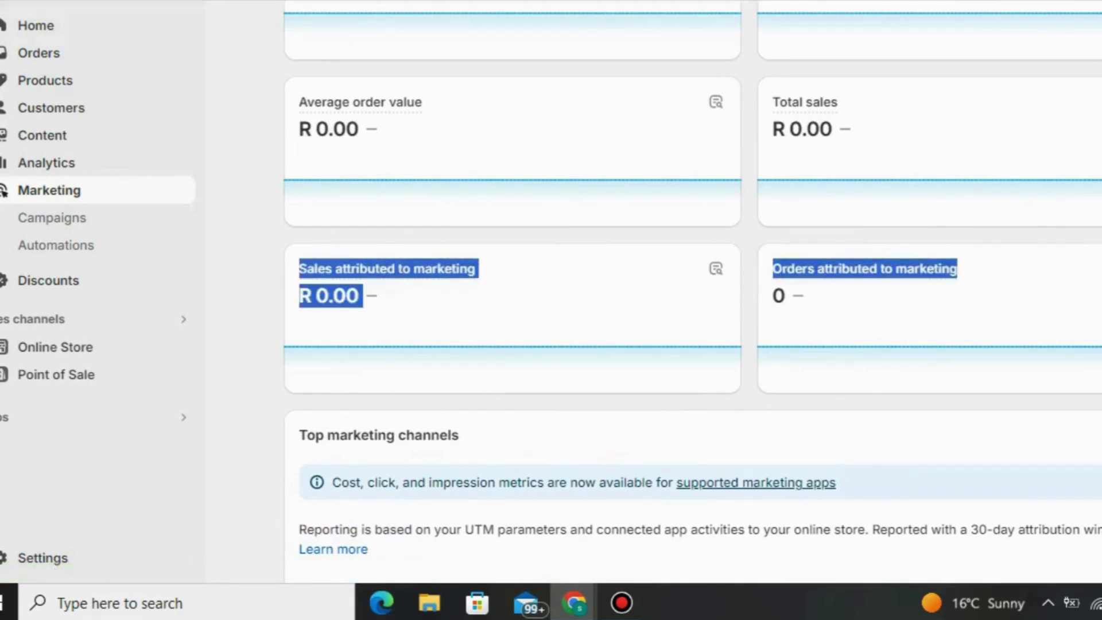
{"action": "scroll", "coordinate": [688, 321], "scroll_direction": "down", "scroll_amount": 3}
{"action": "scroll", "coordinate": [5, 193], "scroll_direction": "down", "scroll_amount": 1}
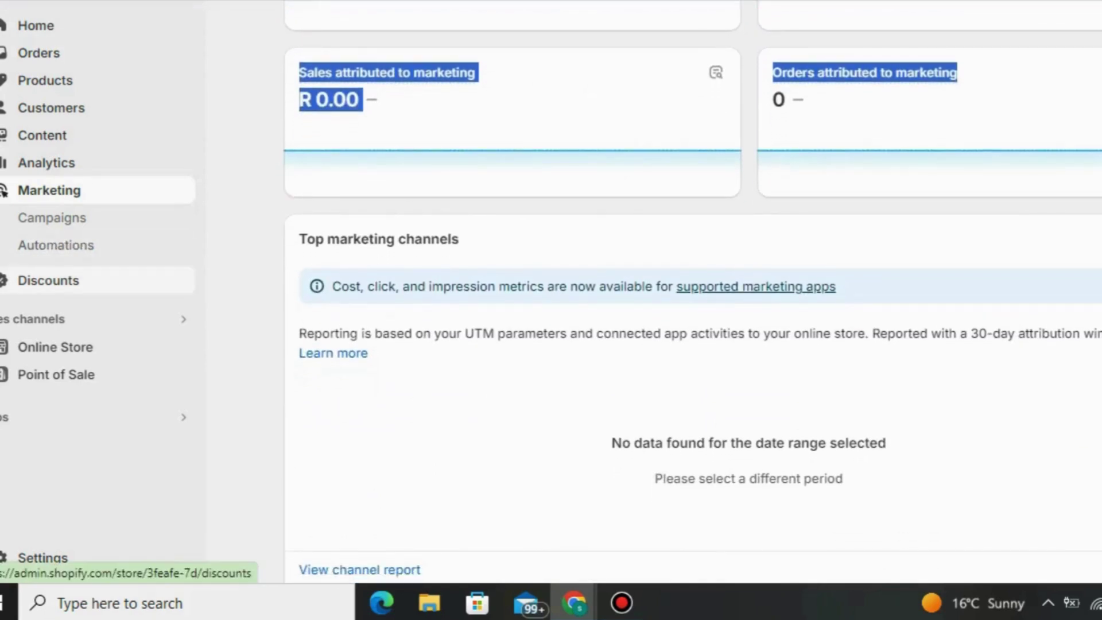
- View the store's Discounts page and open the Online Store themes
{"action": "left_click", "coordinate": [49, 280]}
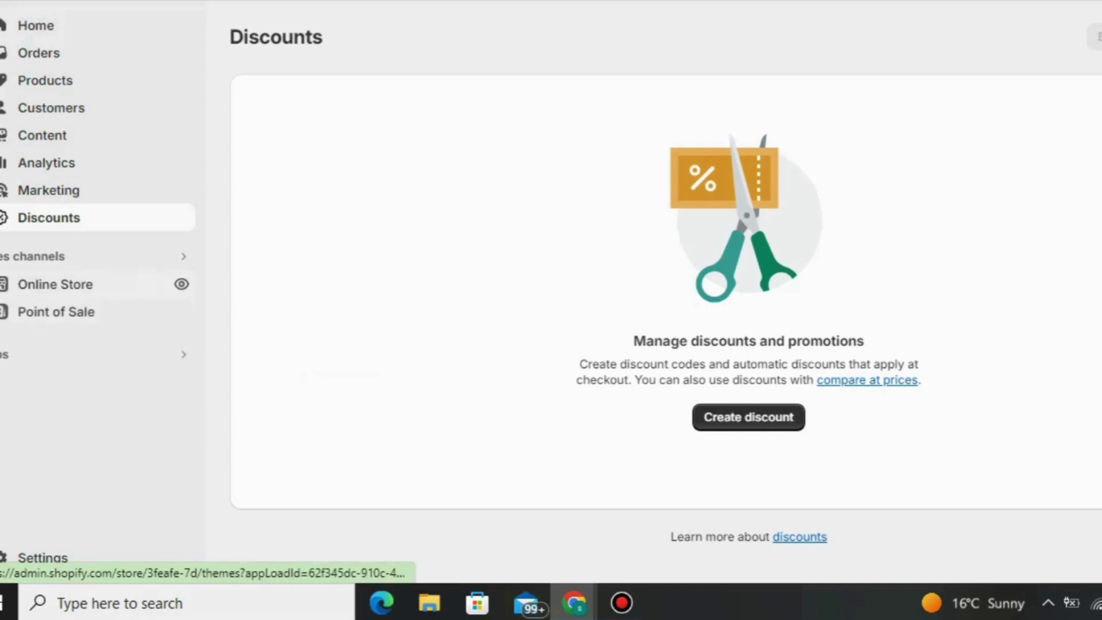
{"action": "left_click", "coordinate": [55, 284]}
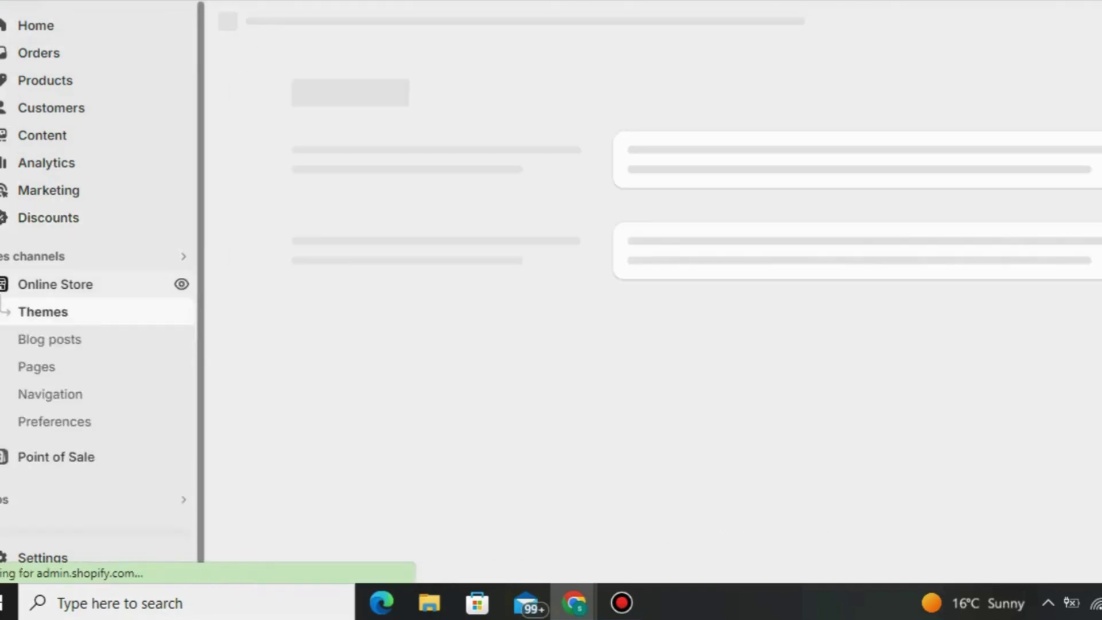